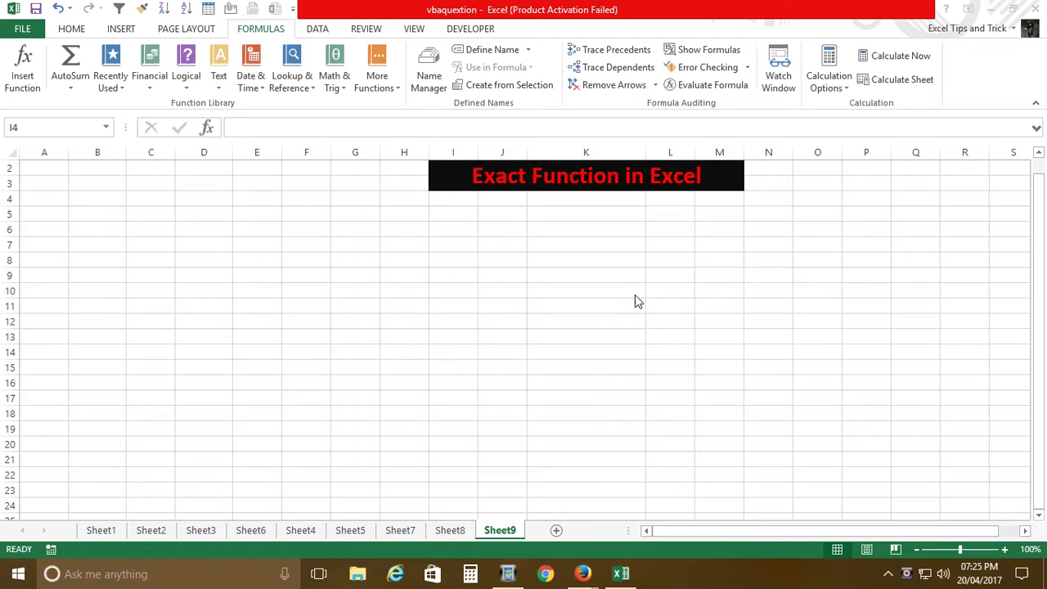
pyautogui.click(943, 573)
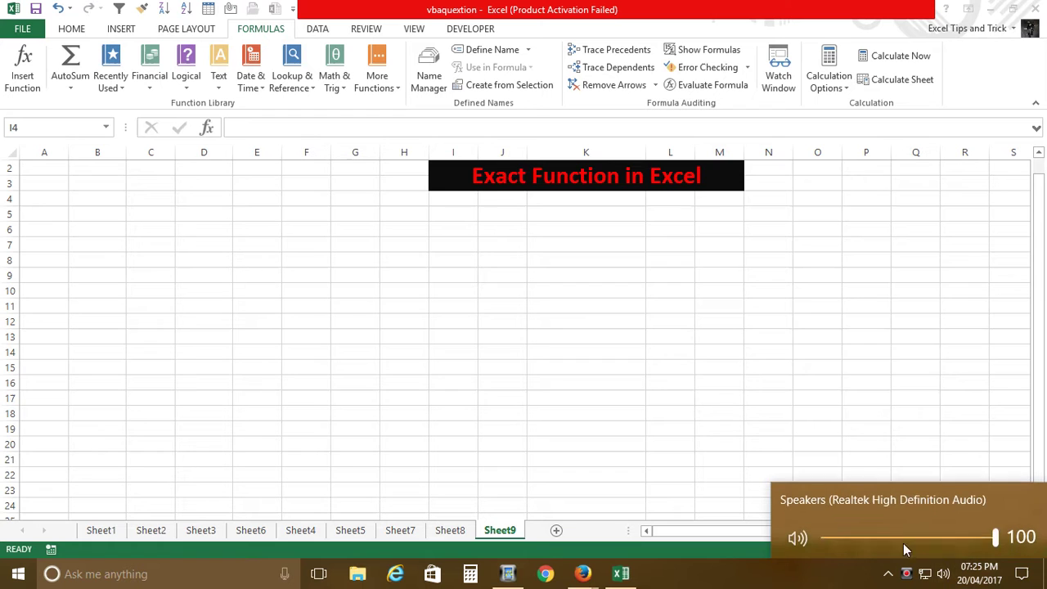
pyautogui.click(848, 534)
pyautogui.click(538, 210)
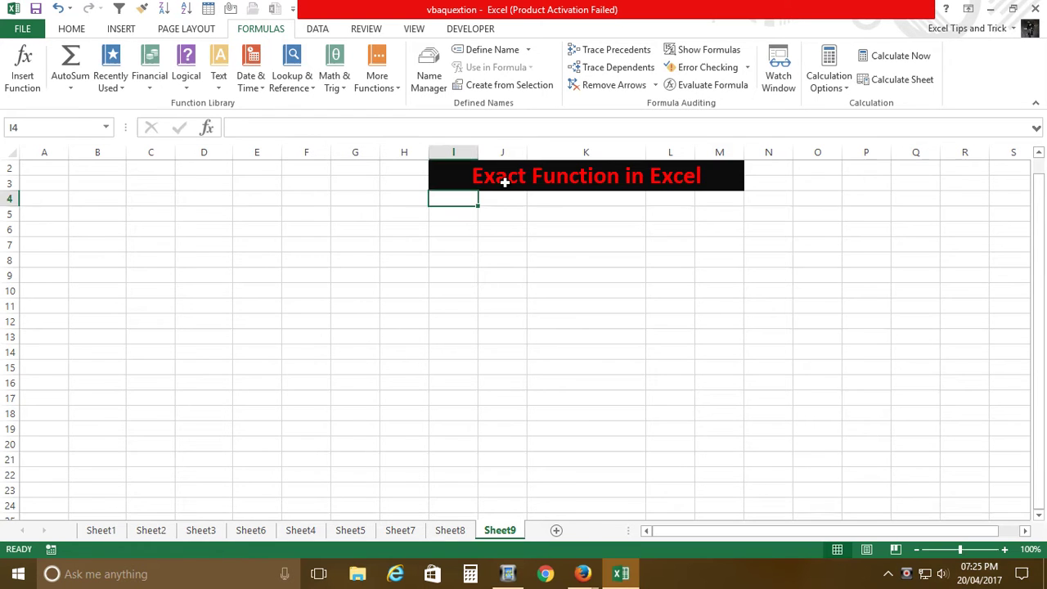
pyautogui.click(504, 181)
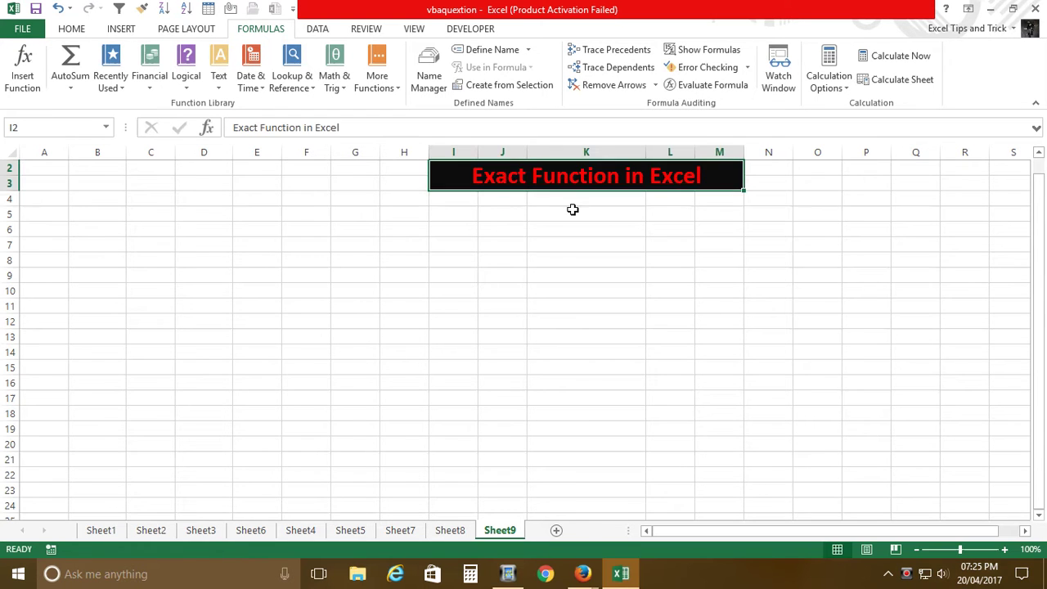
# Enter the header Text in cell C7
pyautogui.click(210, 262)
pyautogui.press('Left')
pyautogui.press('Left')
pyautogui.press('Right')
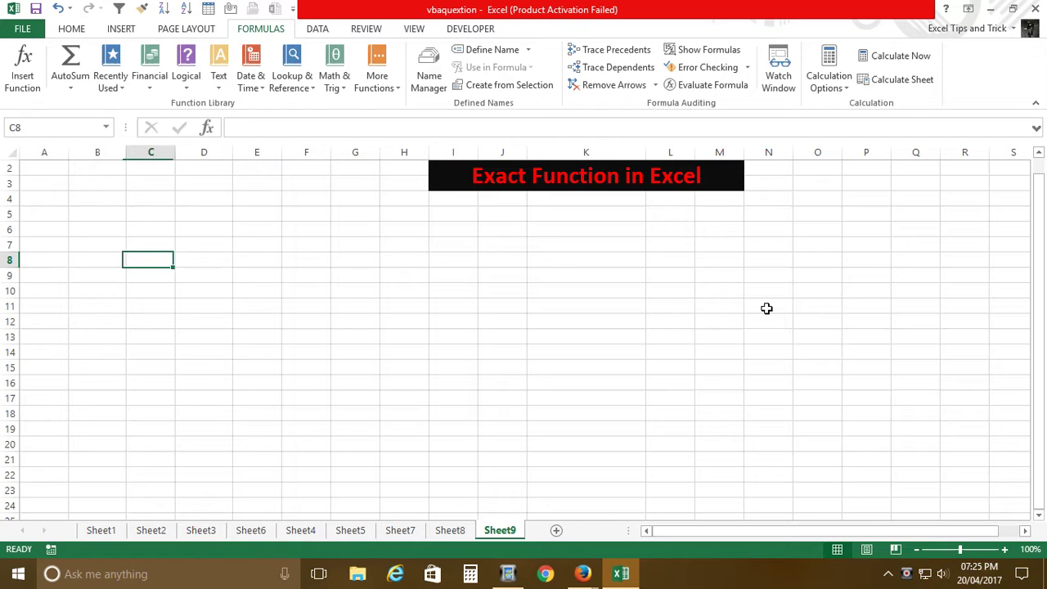
pyautogui.press('Up')
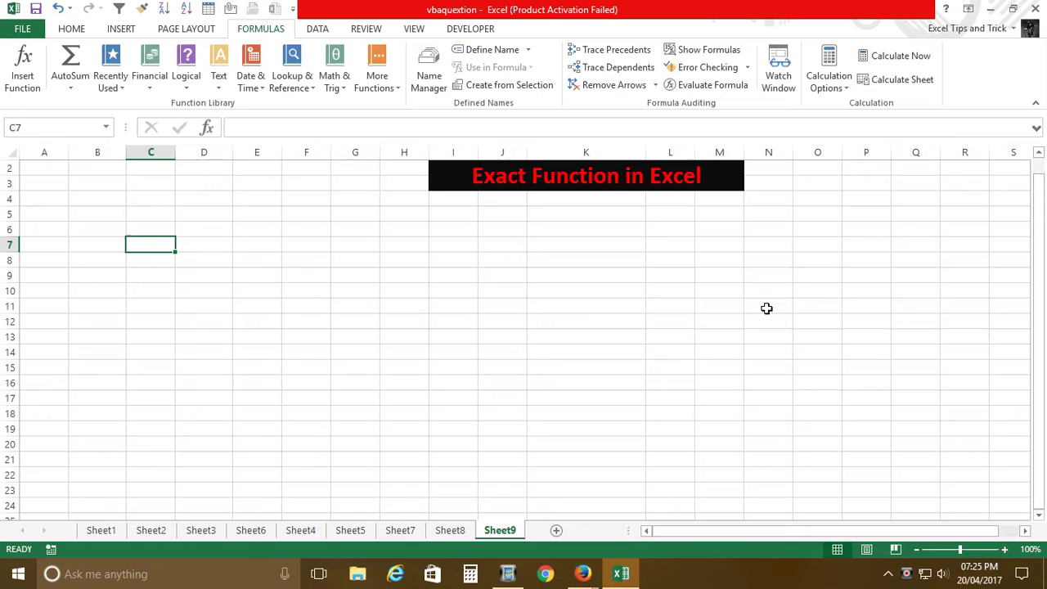
pyautogui.write('Text')
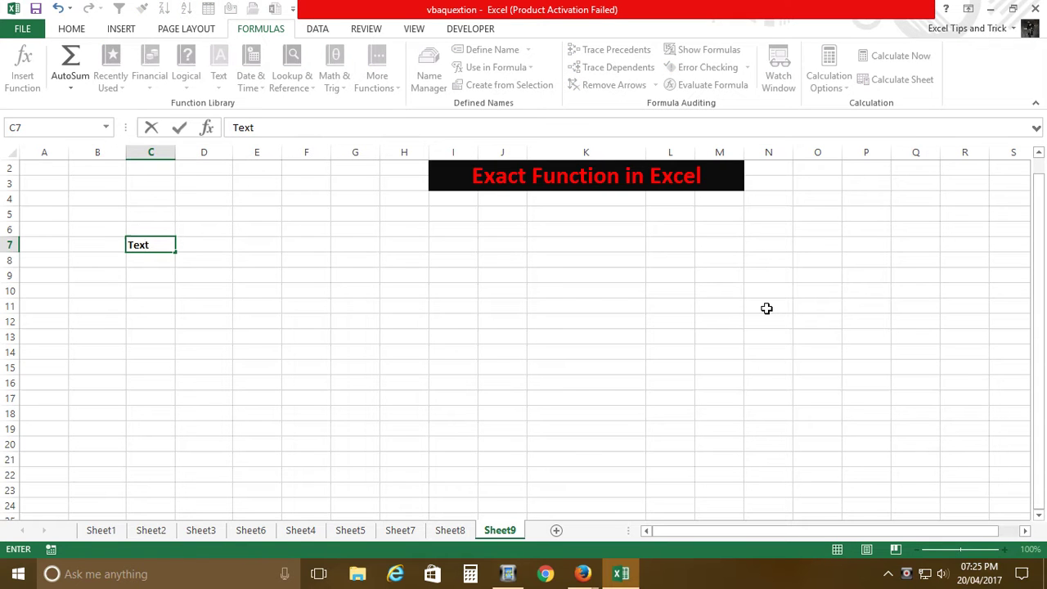
pyautogui.press('Tab')
pyautogui.write('T')
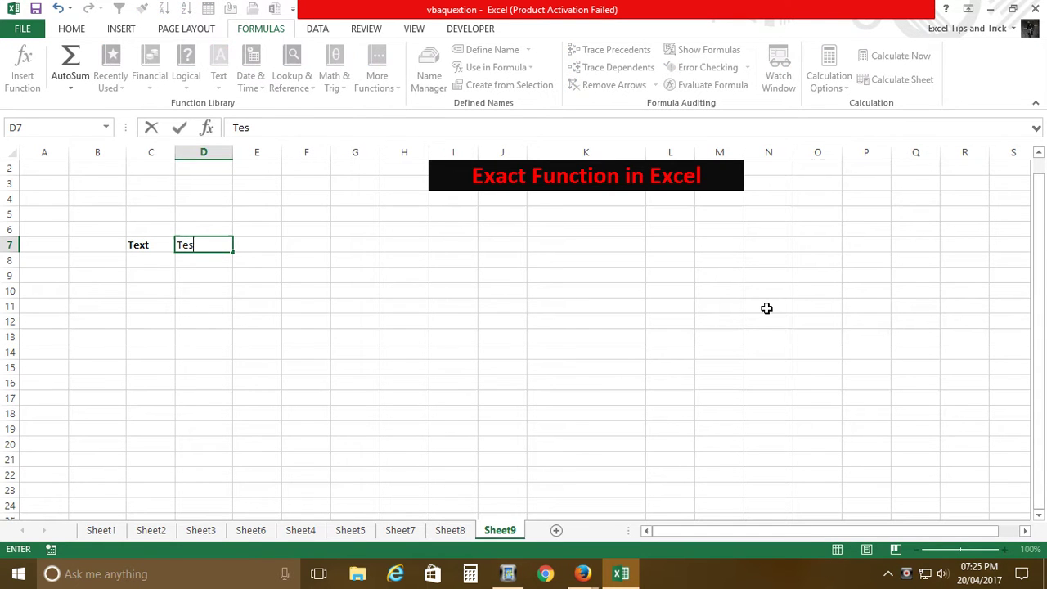
pyautogui.write('es')
pyautogui.press('Escape')
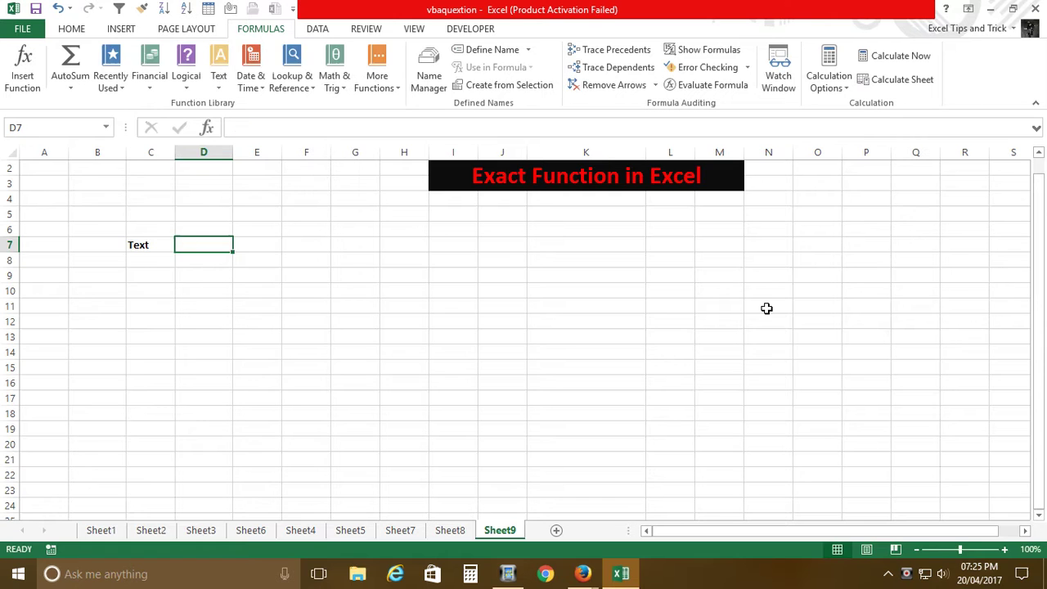
# Replace the header in C7 with Text1 and enter the header Text2 in D7
pyautogui.press('Left')
pyautogui.write('Text')
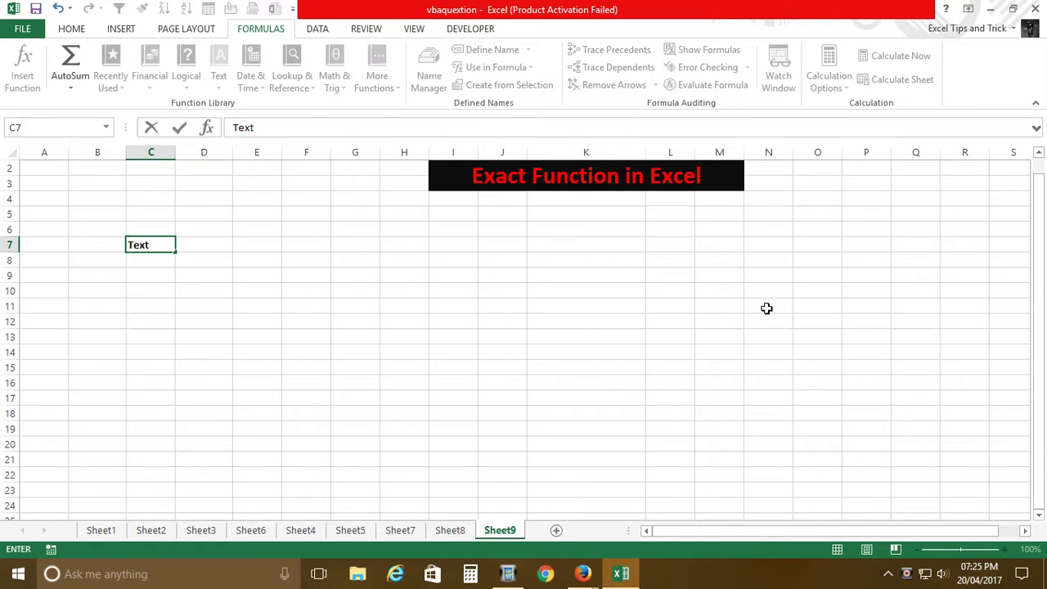
pyautogui.write('1')
pyautogui.press('Tab')
pyautogui.write('Tex')
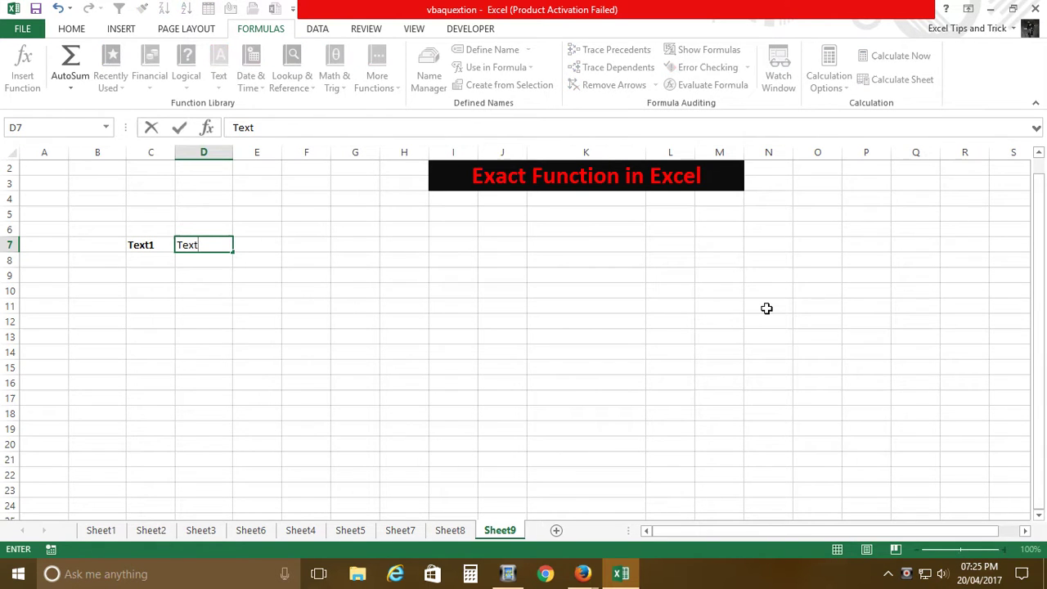
pyautogui.write('t2')
pyautogui.press('Return')
# Make the headers in C7:D7 bold and widen columns C and D
pyautogui.press('Up')
pyautogui.hotkey('shift', 'Right')
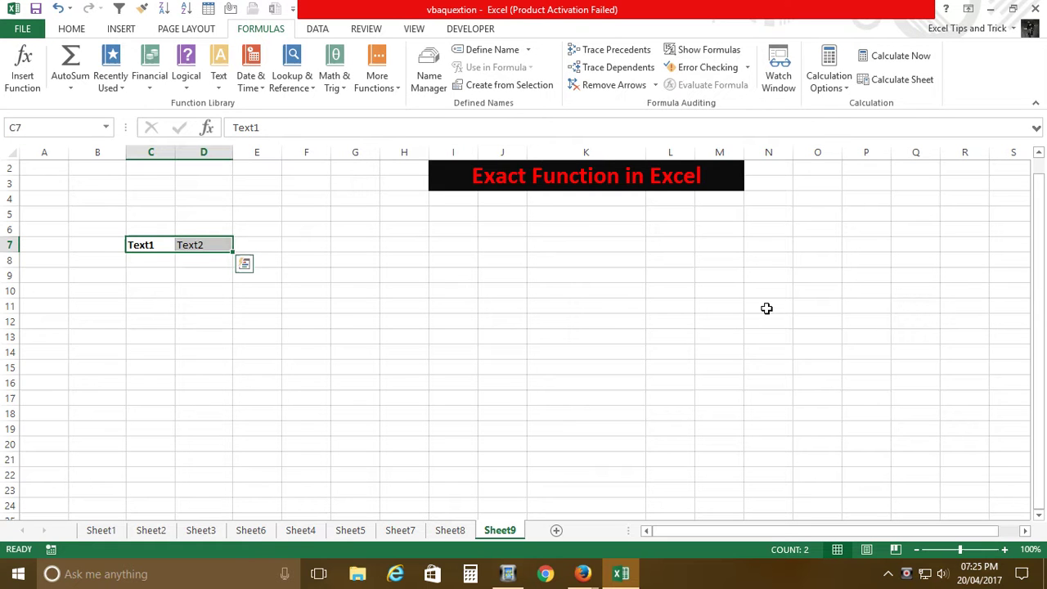
pyautogui.hotkey('ctrl', 'b')
pyautogui.moveTo(176, 156); pyautogui.dragTo(394, 160)
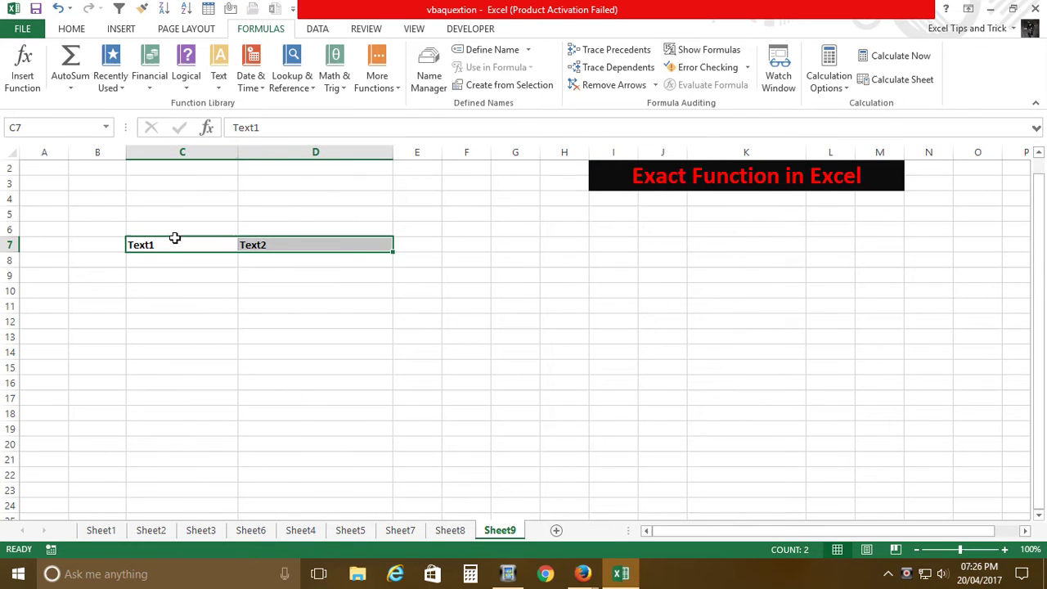
# Center the Text1 and Text2 headers horizontally and add borders to cells C7:D7
pyautogui.click(71, 29)
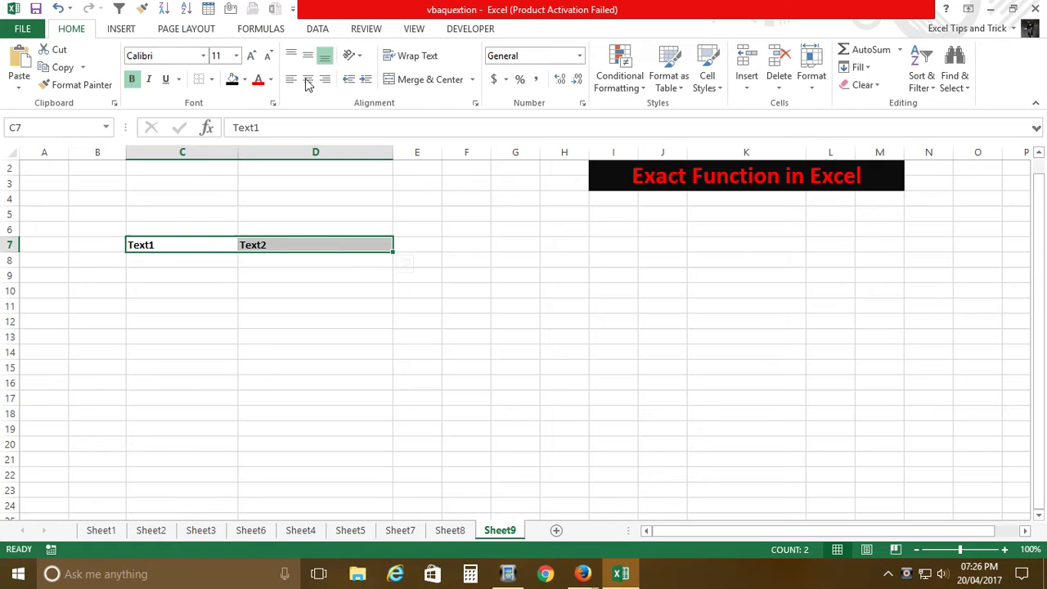
pyautogui.click(307, 80)
pyautogui.click(219, 261)
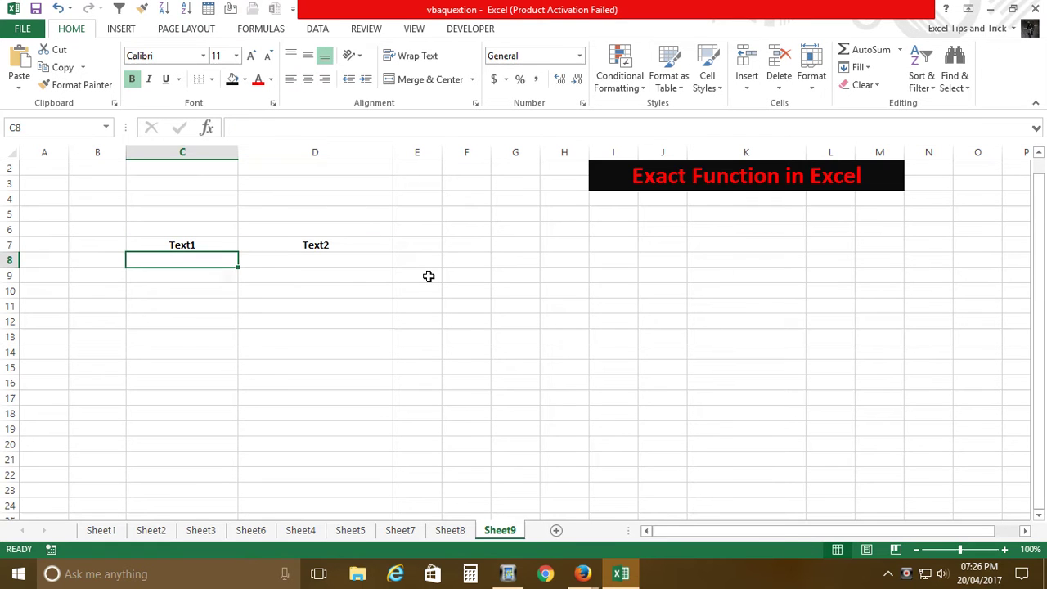
pyautogui.press('Up')
pyautogui.hotkey('shift', 'Right')
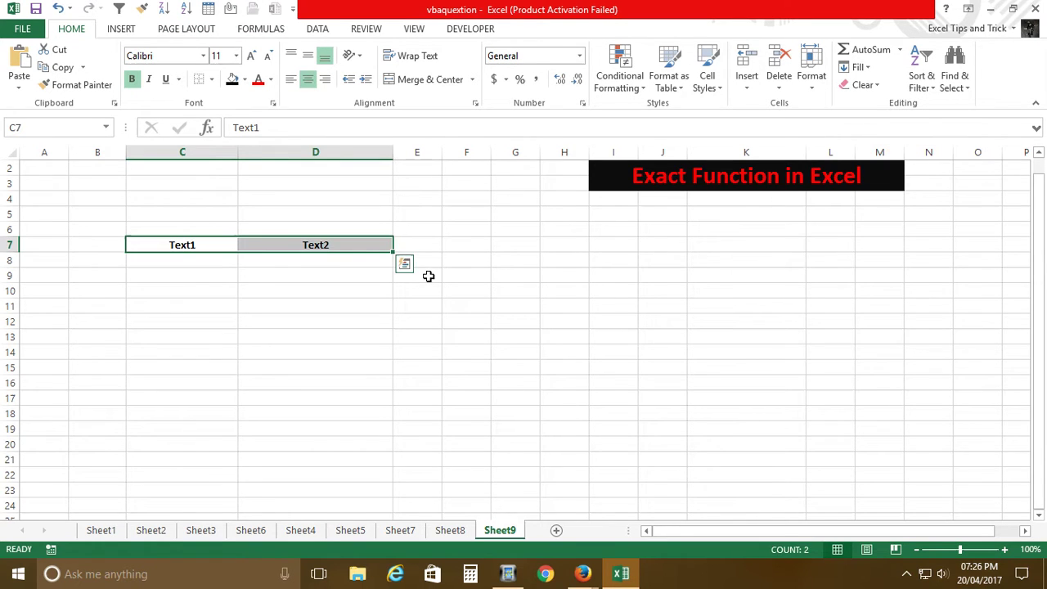
# Enter Sunday in C8 and fill the weekday series down to C17
pyautogui.press('Down')
pyautogui.write('S')
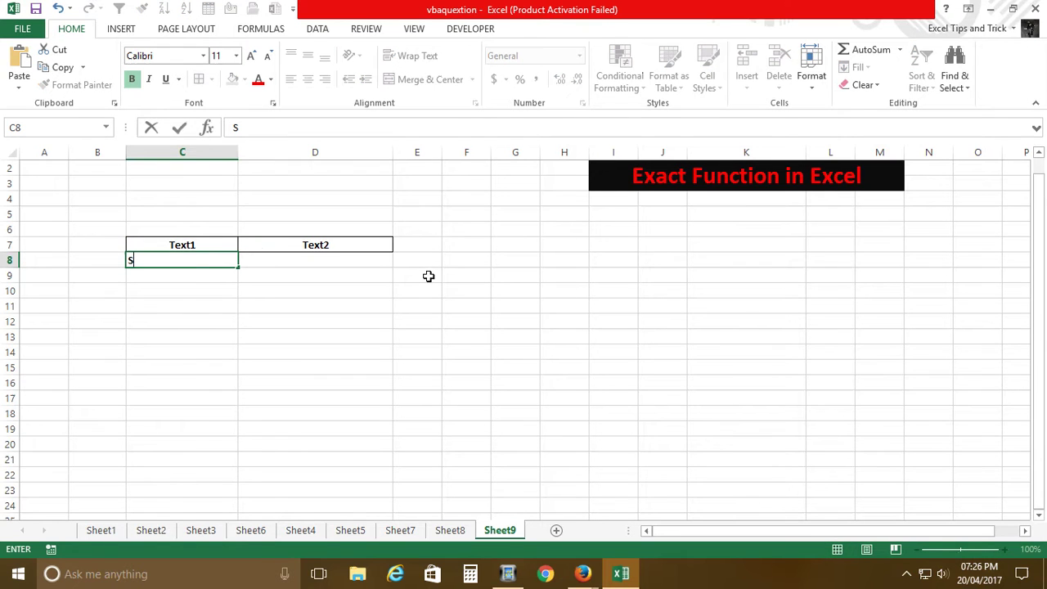
pyautogui.write('unday')
pyautogui.press('Return')
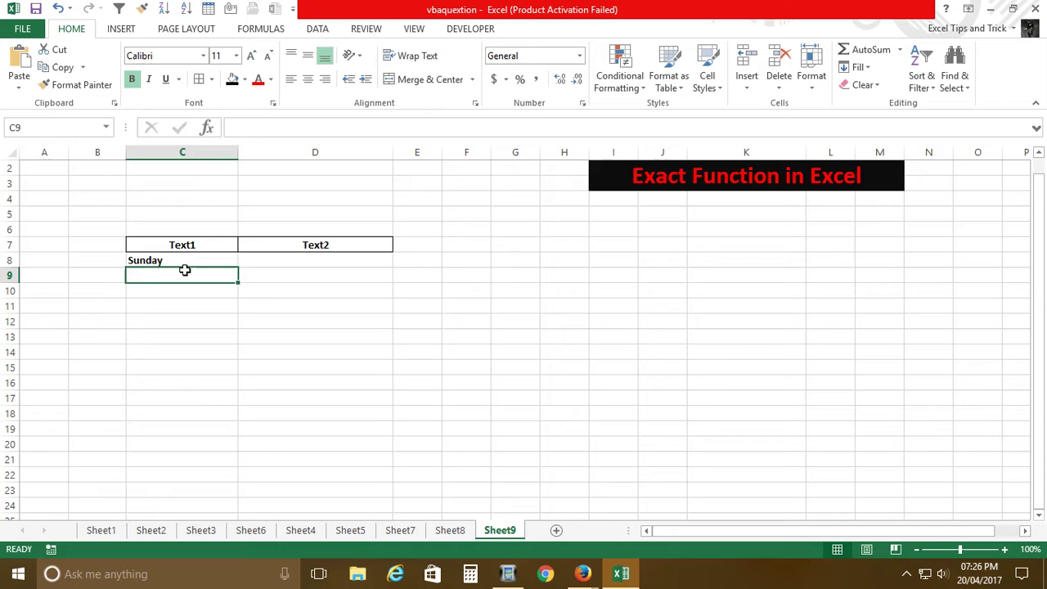
pyautogui.click(199, 265)
pyautogui.moveTo(243, 271); pyautogui.dragTo(242, 417)
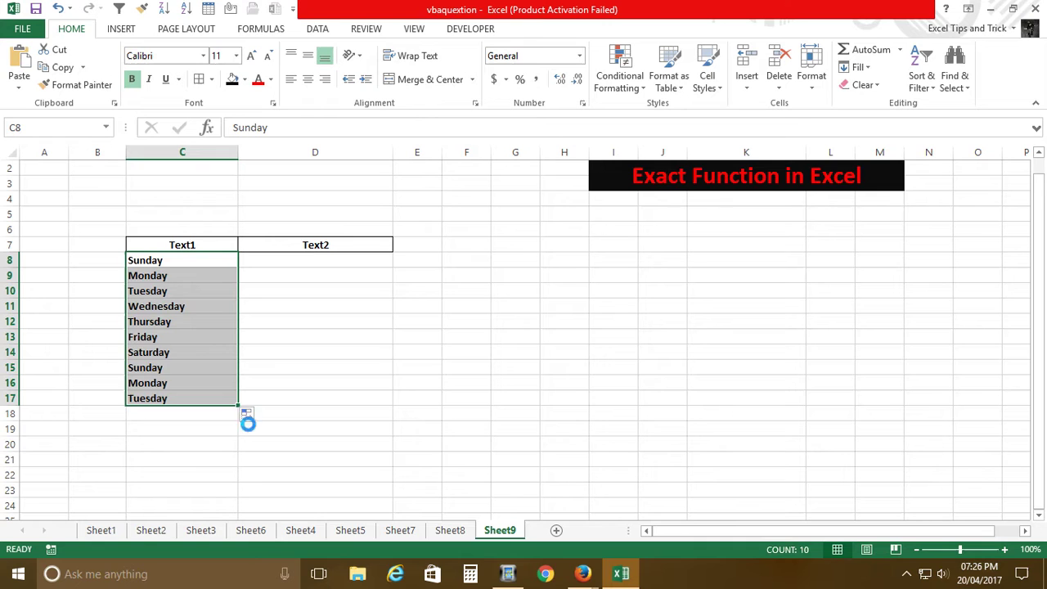
# Fill the weekday list from C8:C17 across into D8:D17 under Text2
pyautogui.press('Delete')
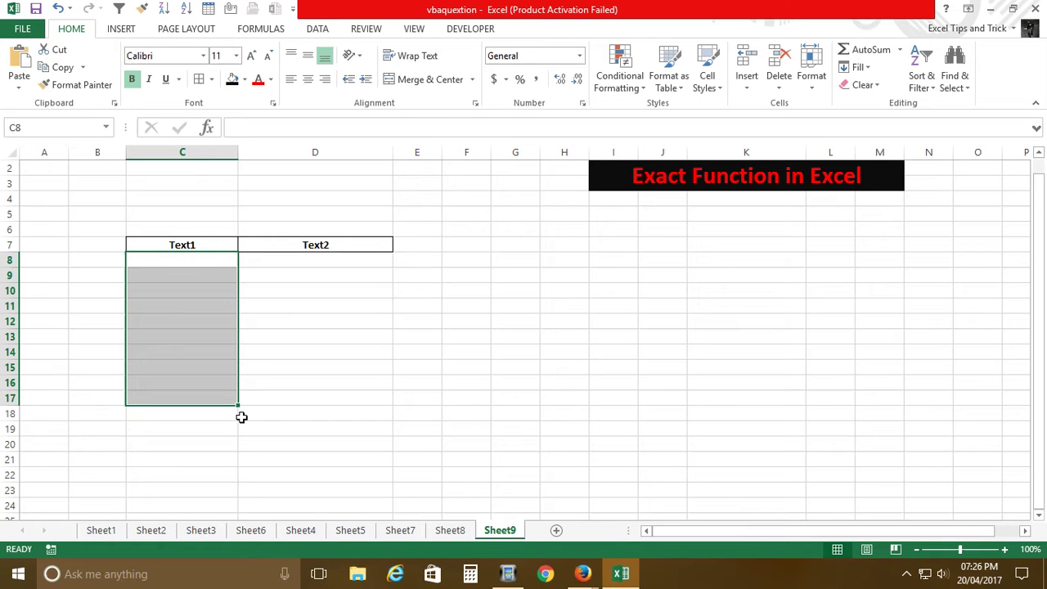
pyautogui.hotkey('ctrl', 'z')
pyautogui.keyDown('shift'); pyautogui.click(339, 400); pyautogui.keyUp('shift')
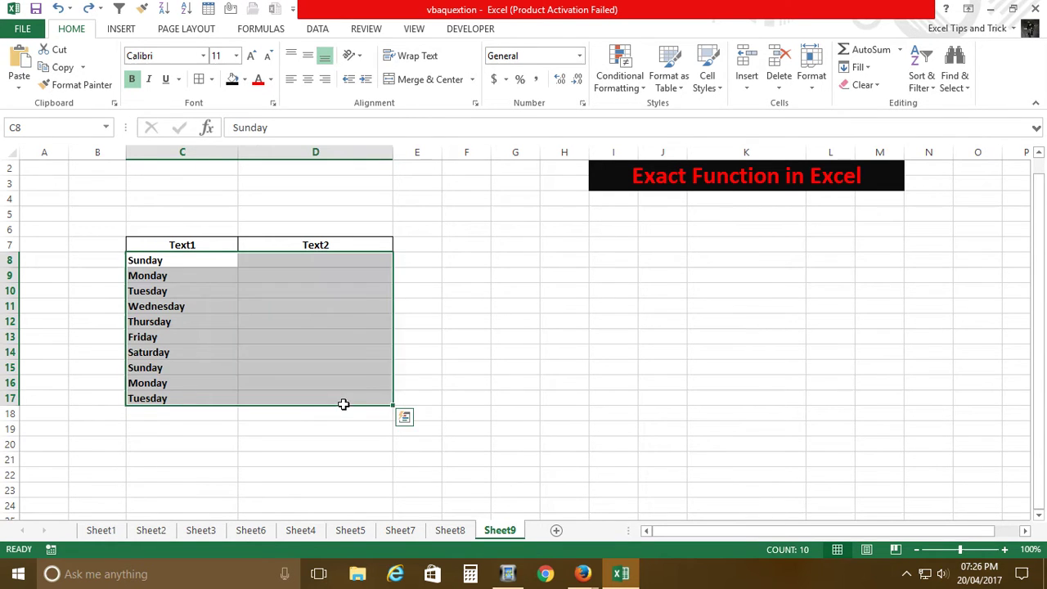
pyautogui.hotkey('ctrl', 'r')
pyautogui.moveTo(253, 291); pyautogui.dragTo(246, 299)
pyautogui.click(336, 262)
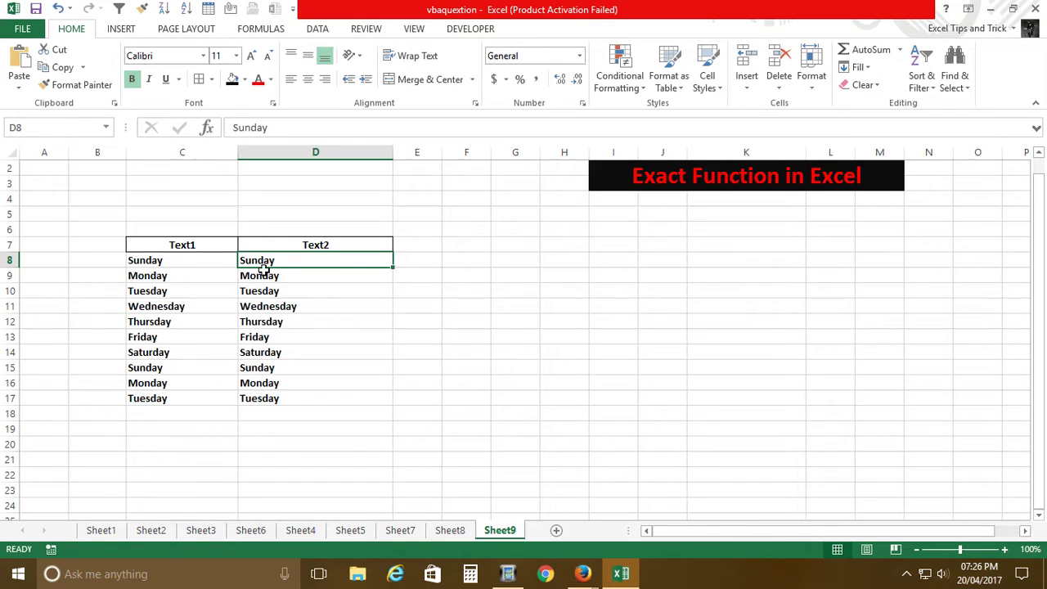
pyautogui.moveTo(176, 267); pyautogui.dragTo(319, 408)
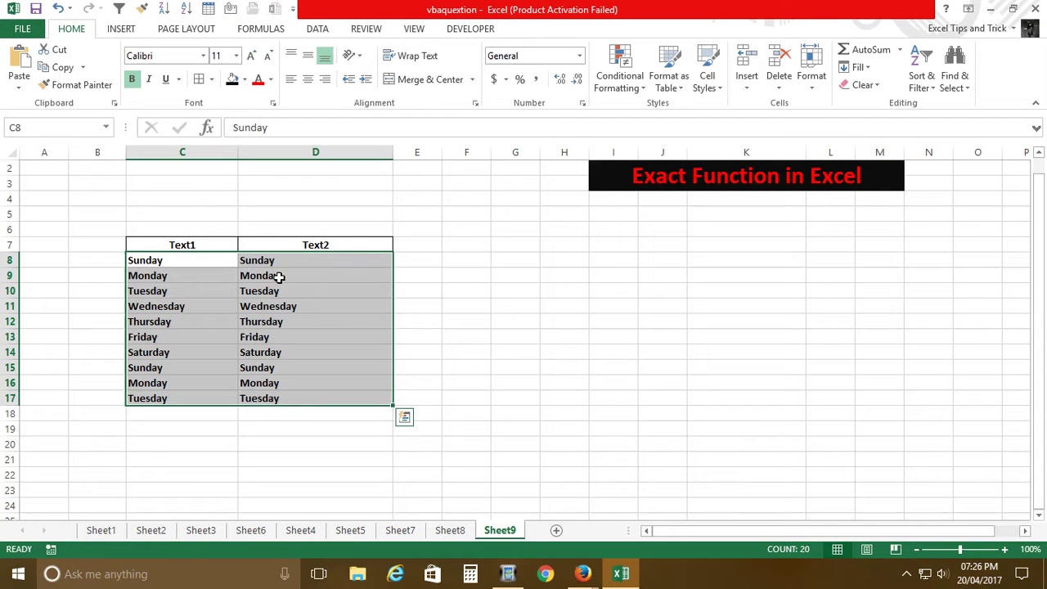
# Enter the header Result in E7 and put a thick outline border around C7:E7
pyautogui.click(431, 248)
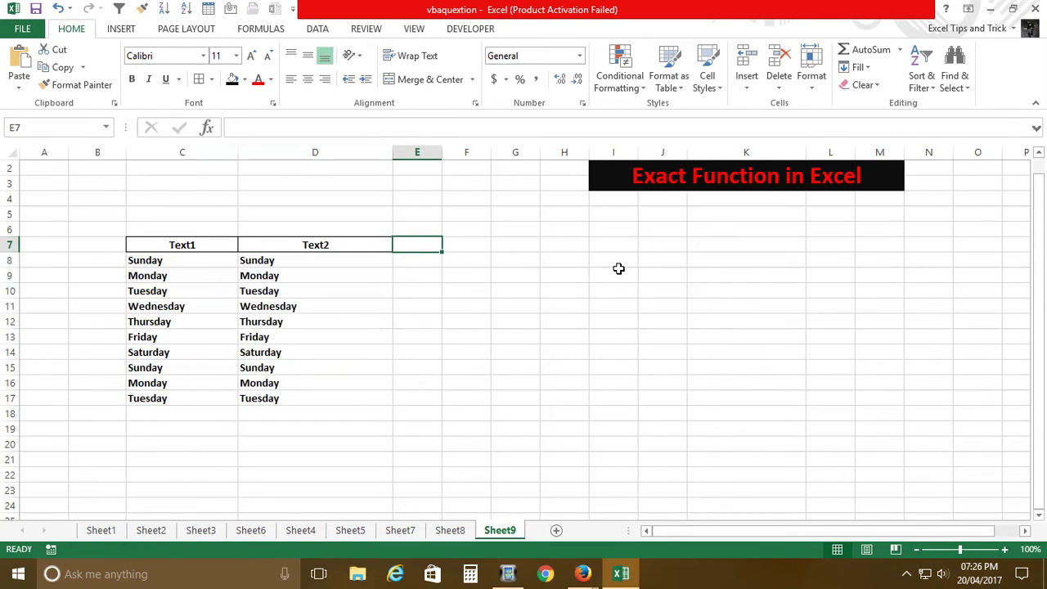
pyautogui.write('Rexy\\')
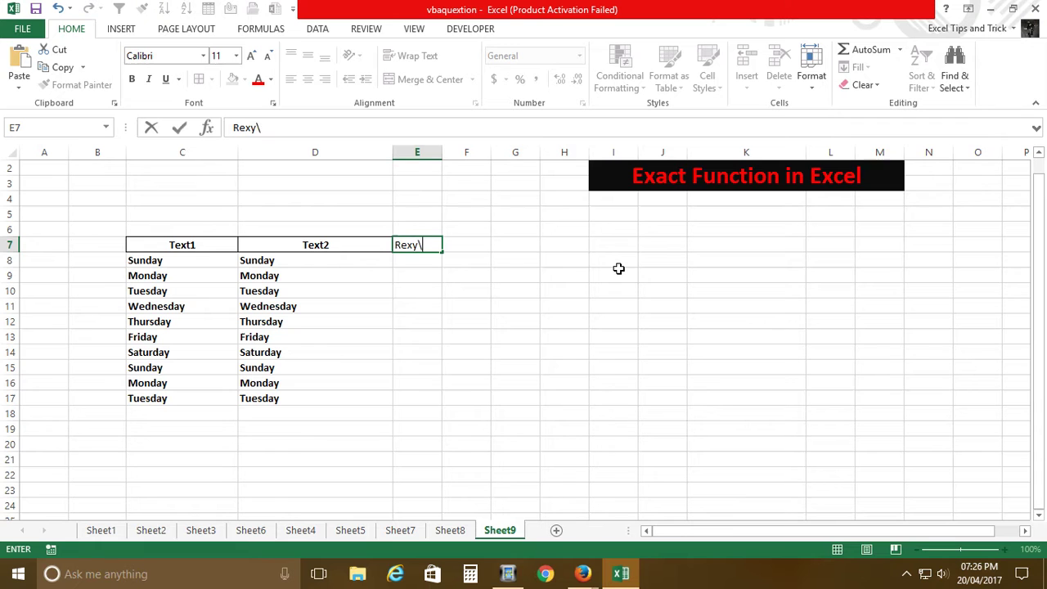
pyautogui.write('su')
pyautogui.press('Return')
pyautogui.press('Up')
pyautogui.hotkey('shift', 'Left')
pyautogui.hotkey('shift', 'Left')
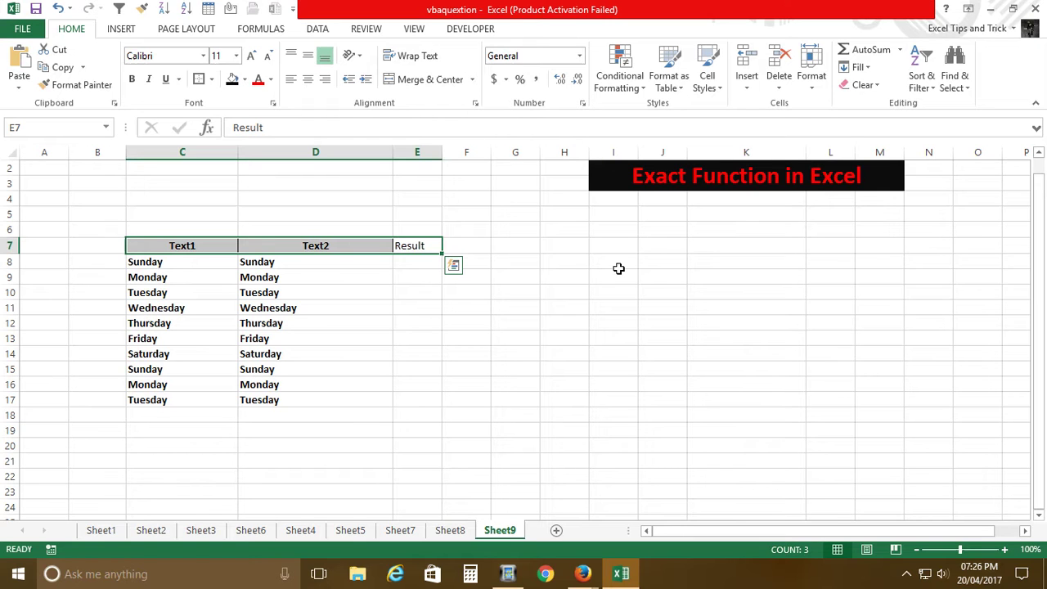
# Enter the header Result in F7 and outline its cell with a border
pyautogui.press('Right')
pyautogui.write('R')
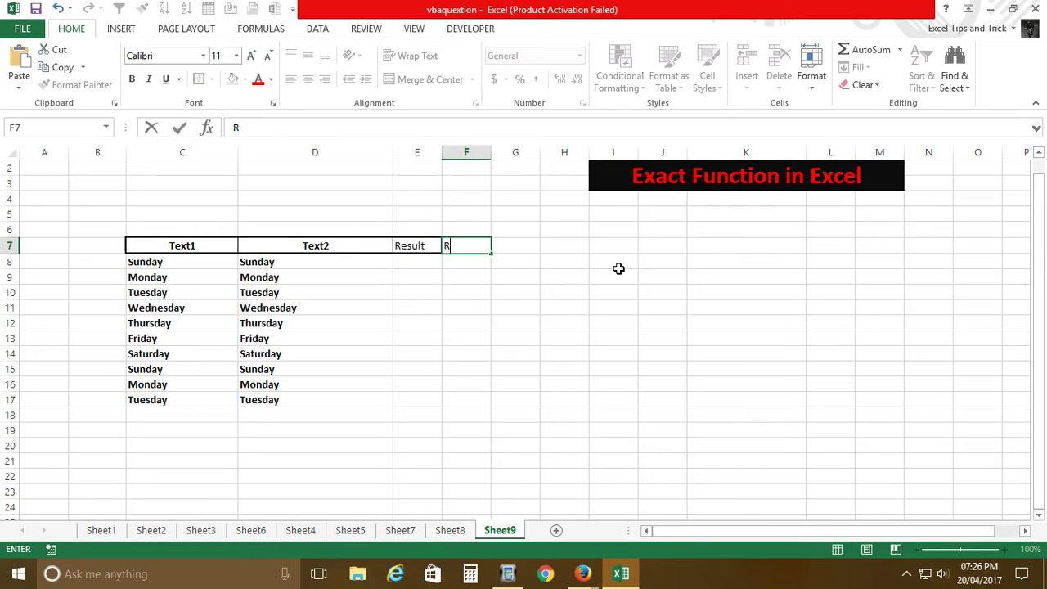
pyautogui.write('esult')
pyautogui.press('Right')
pyautogui.press('Left')
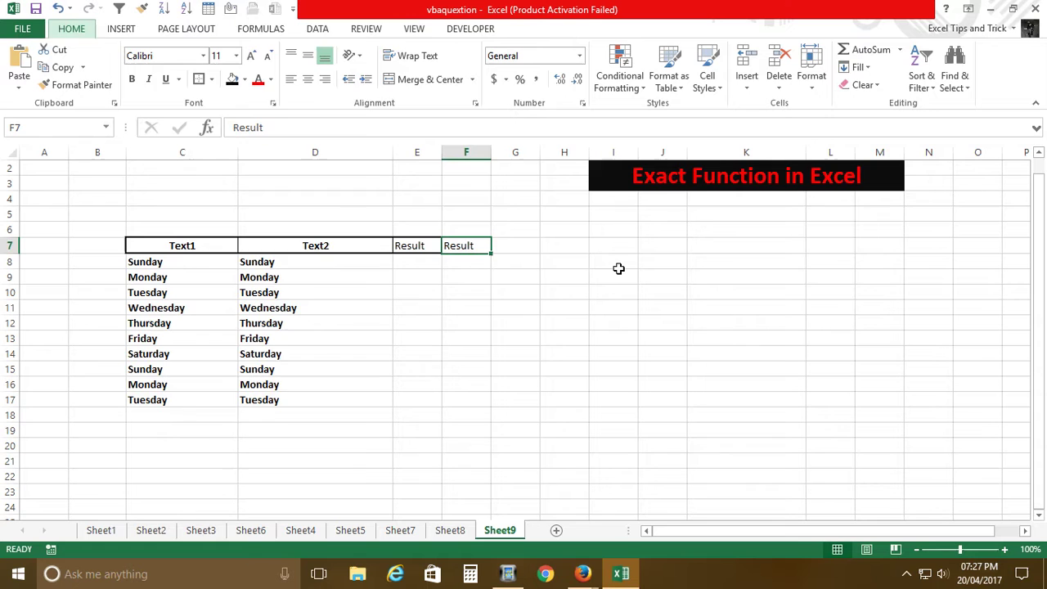
# Rename the header in E7 to Result1 and the header in F7 to Result2
pyautogui.press('Down')
pyautogui.press('Left')
pyautogui.press('Up')
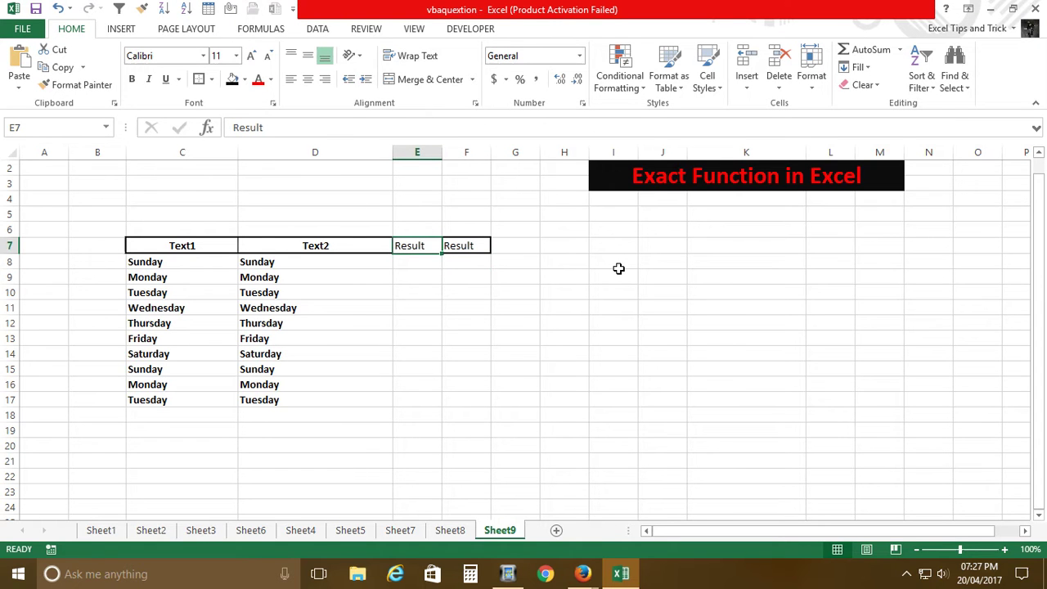
pyautogui.press('F2')
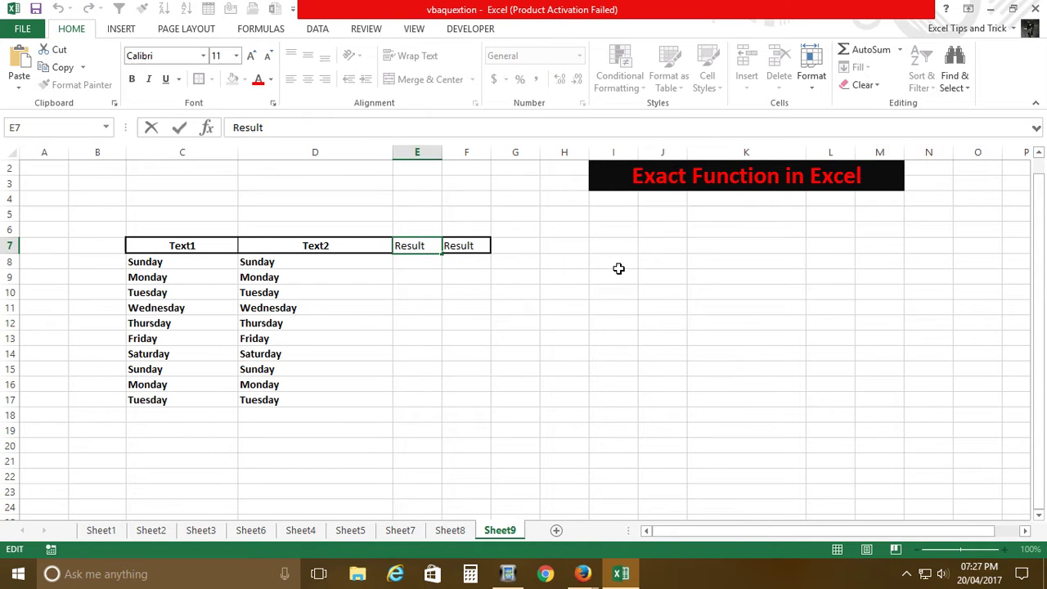
pyautogui.write('1')
pyautogui.press('Return')
pyautogui.press('Up')
pyautogui.press('Right')
pyautogui.press('F2')
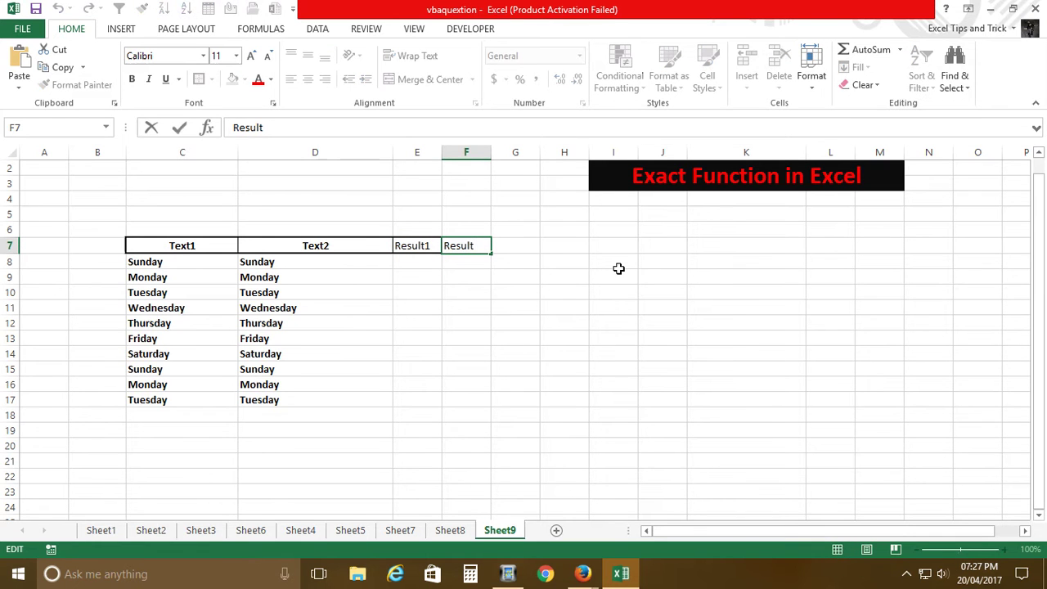
pyautogui.write('2')
pyautogui.press('Return')
# Change the Text2 entry in D9 to MOnday, with a capital O
pyautogui.press('Up')
pyautogui.press('Left')
pyautogui.press('Left')
pyautogui.press('Left')
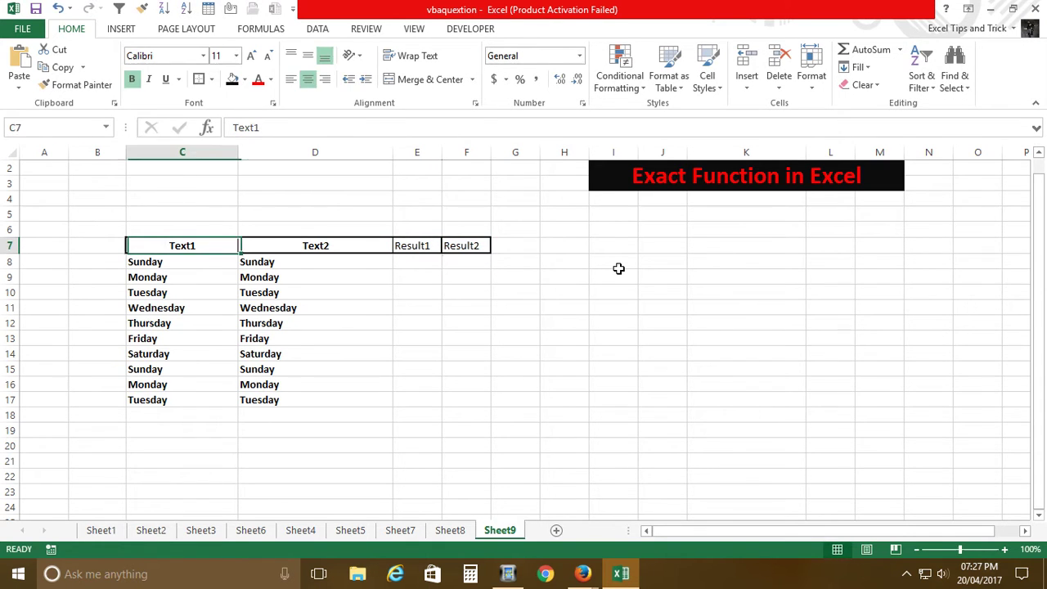
pyautogui.press('Down')
pyautogui.press('Down')
pyautogui.press('Right')
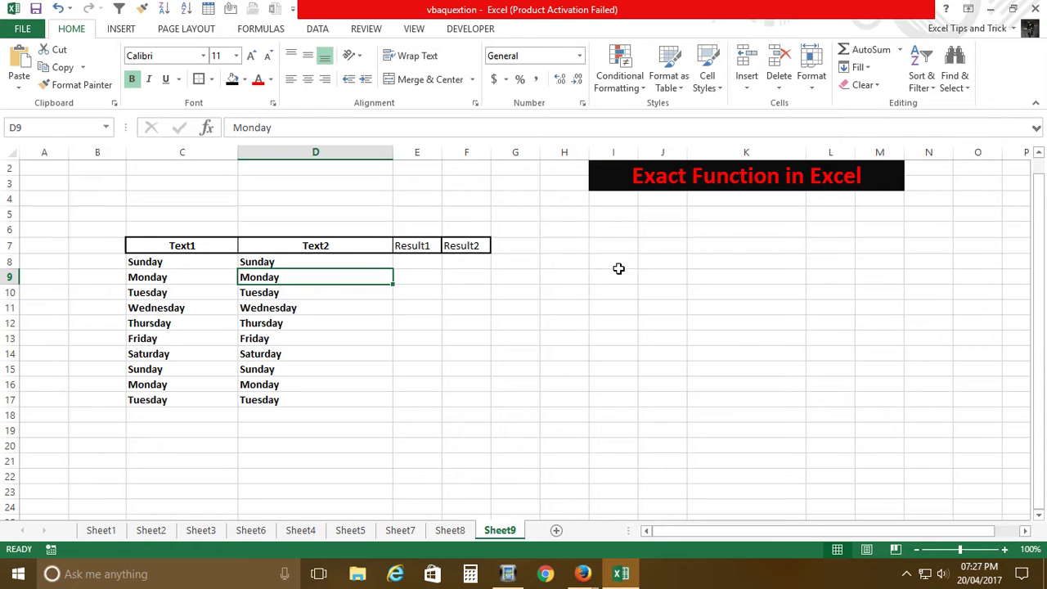
pyautogui.click(249, 127)
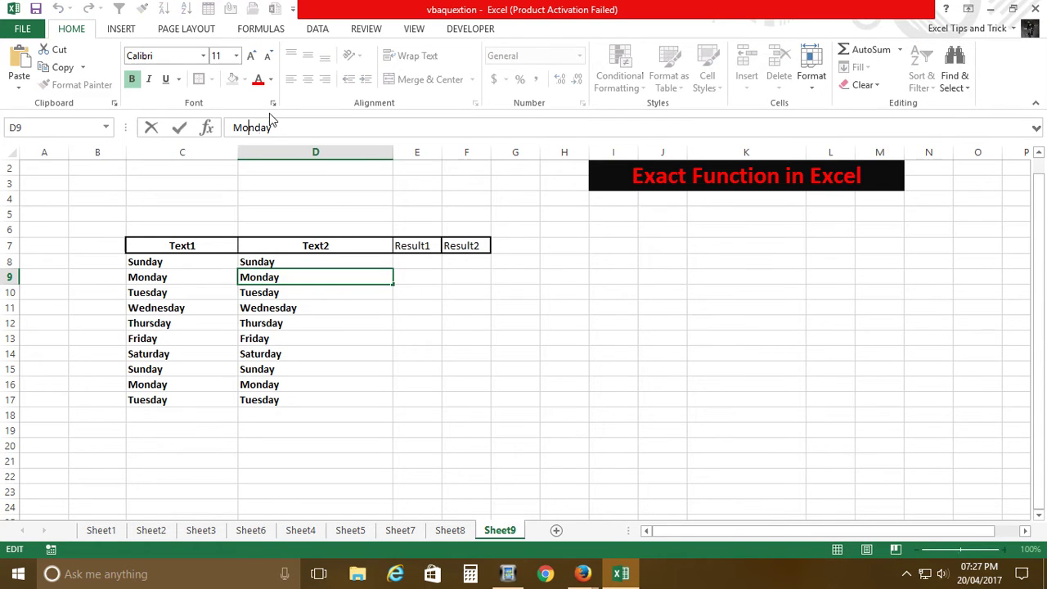
pyautogui.press('BackSpace')
pyautogui.write('O')
pyautogui.press('Return')
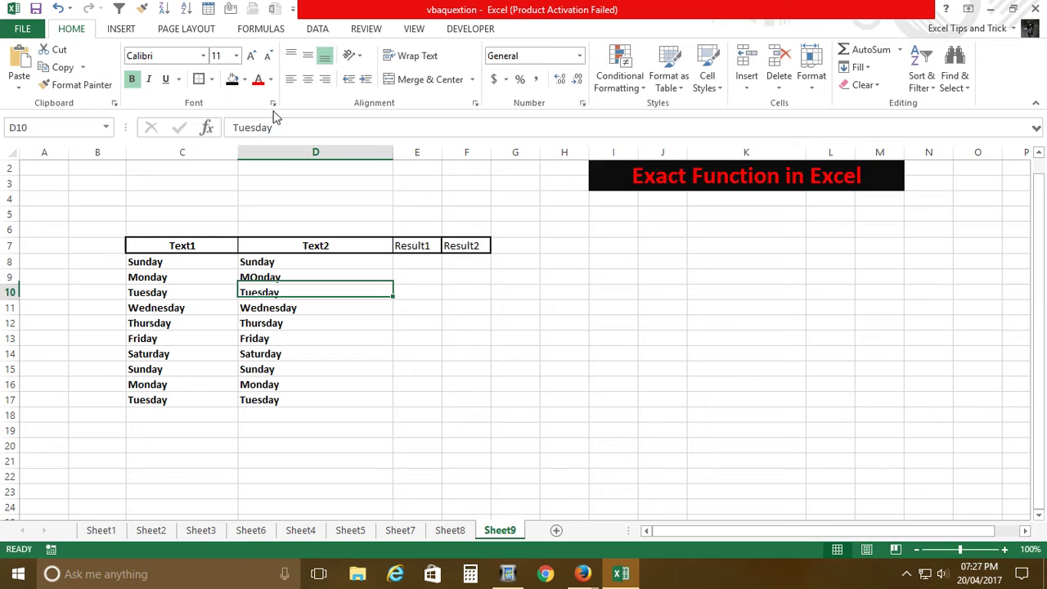
# Change the Text2 entry in D13 to friday, with a lowercase f
pyautogui.click(282, 339)
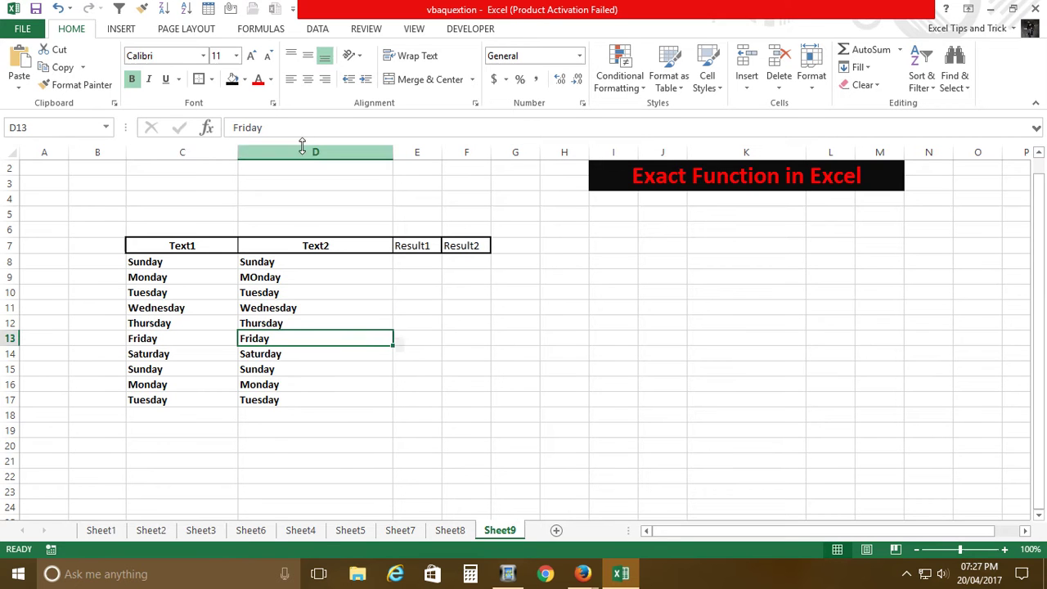
pyautogui.click(239, 127)
pyautogui.press('BackSpace')
pyautogui.write('f')
pyautogui.press('Return')
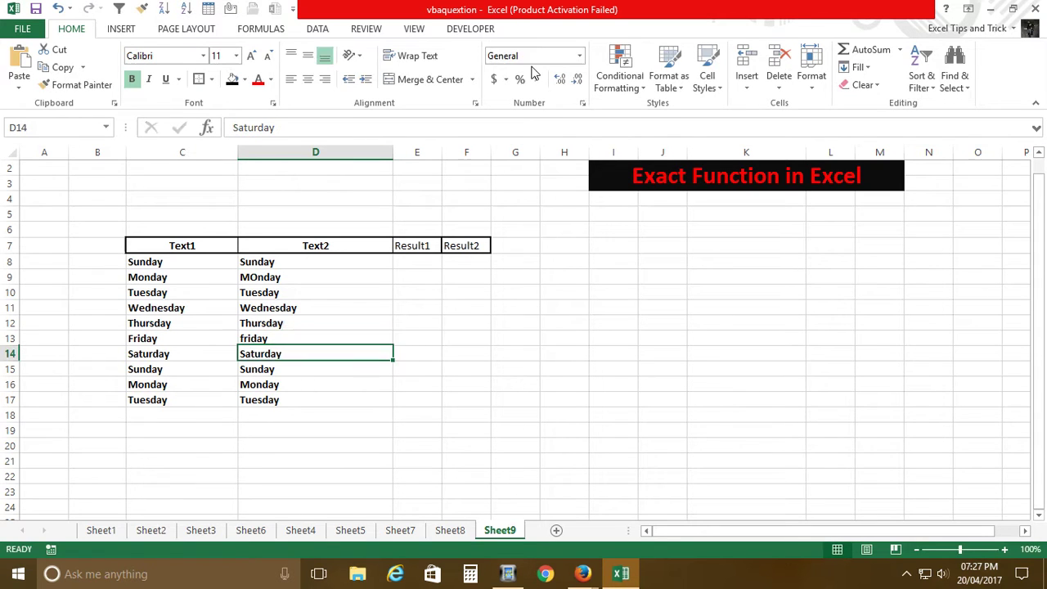
pyautogui.click(431, 260)
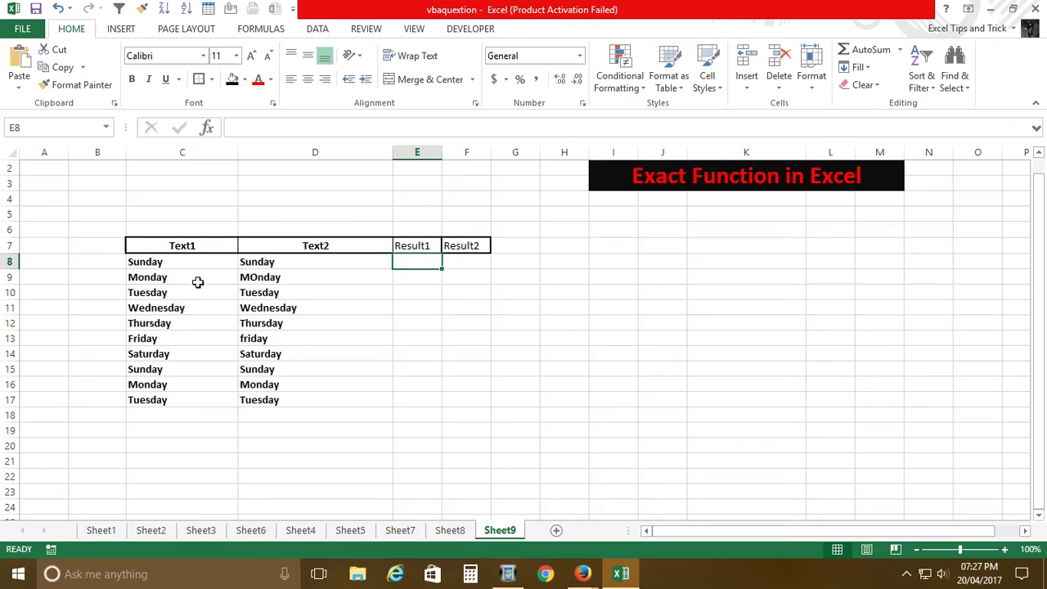
pyautogui.press('Left')
pyautogui.press('Left')
pyautogui.keyDown('shift'); pyautogui.click(344, 406); pyautogui.keyUp('shift')
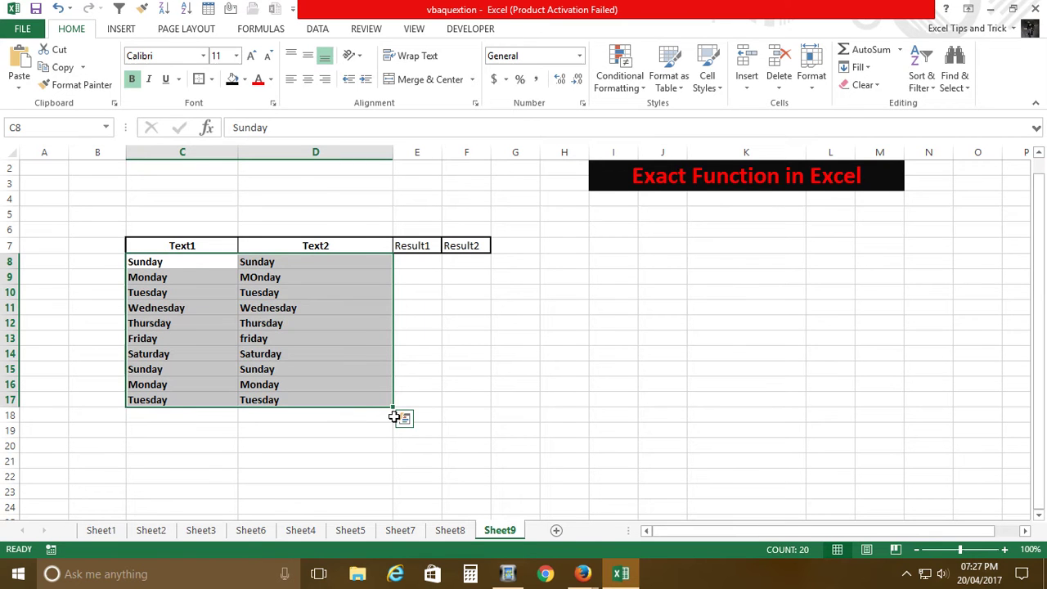
pyautogui.hotkey('alt', 'h')
pyautogui.press('b')
pyautogui.press('Escape')
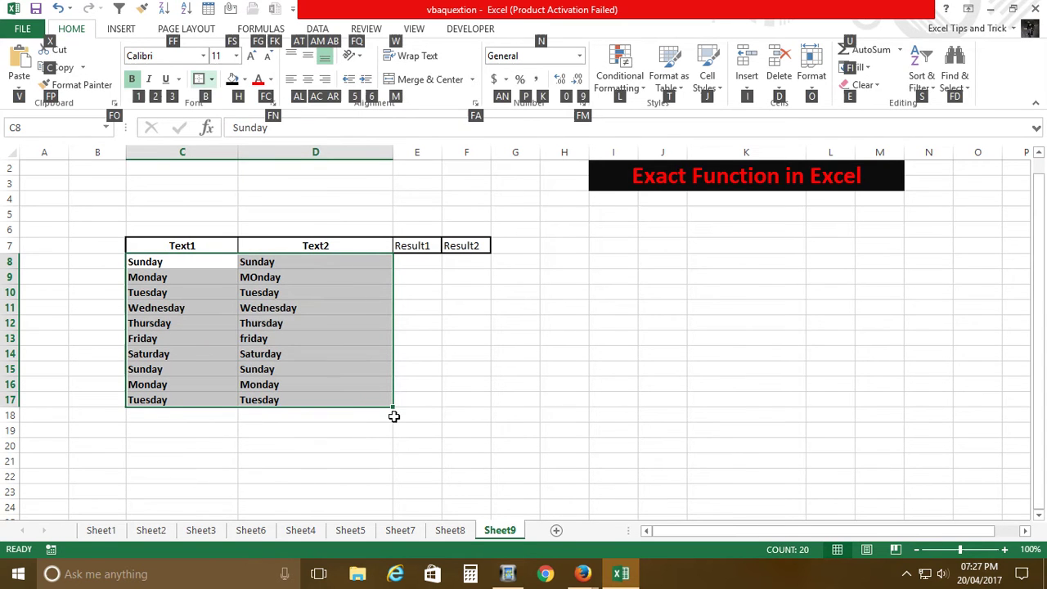
pyautogui.click(194, 262)
pyautogui.keyDown('shift'); pyautogui.click(202, 399); pyautogui.keyUp('shift')
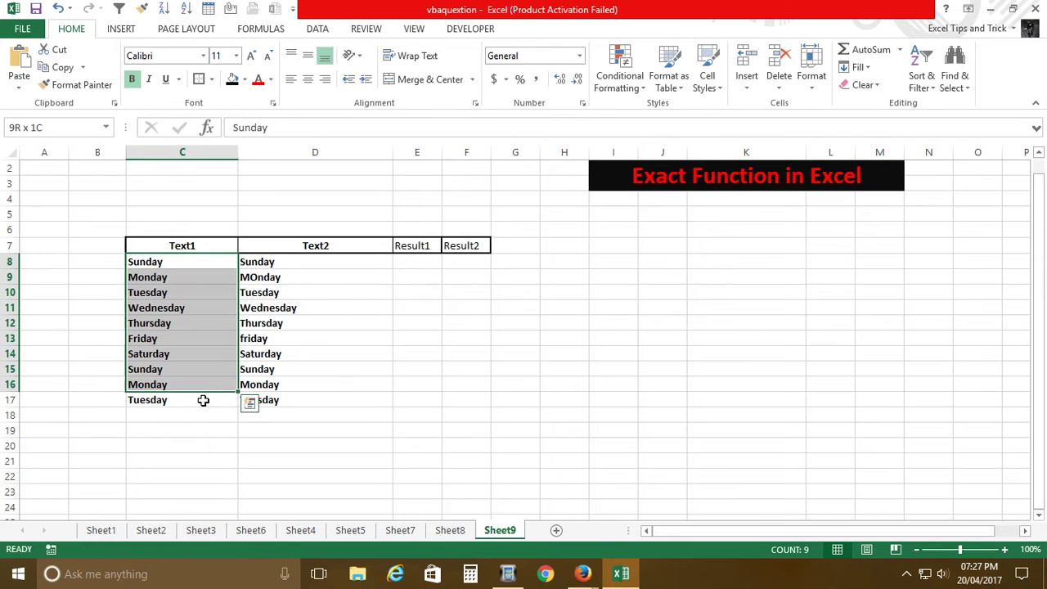
pyautogui.click(304, 271)
pyautogui.keyDown('shift'); pyautogui.click(306, 397); pyautogui.keyUp('shift')
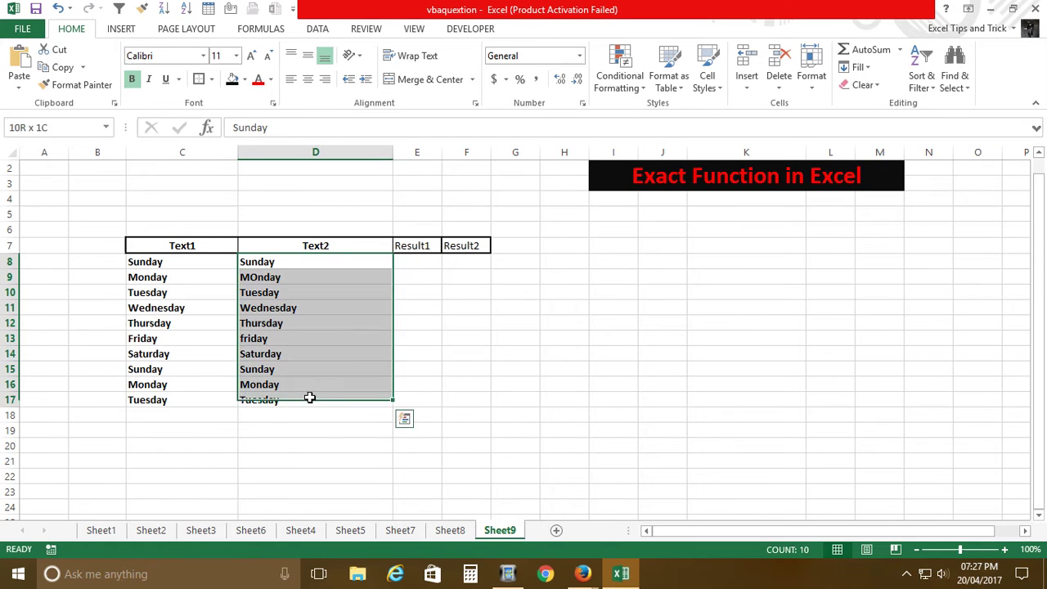
# Enter the formula =C8=D8 in E8 to compare the first pair of weekday entries
pyautogui.click(427, 263)
pyautogui.write('=')
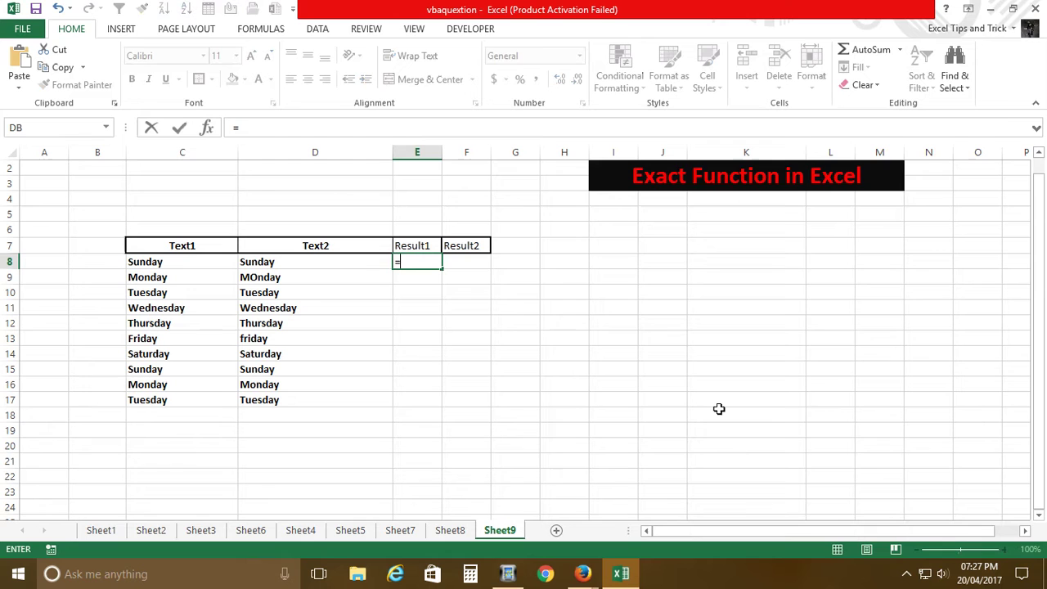
pyautogui.press('Left')
pyautogui.press('Left')
pyautogui.press('Left')
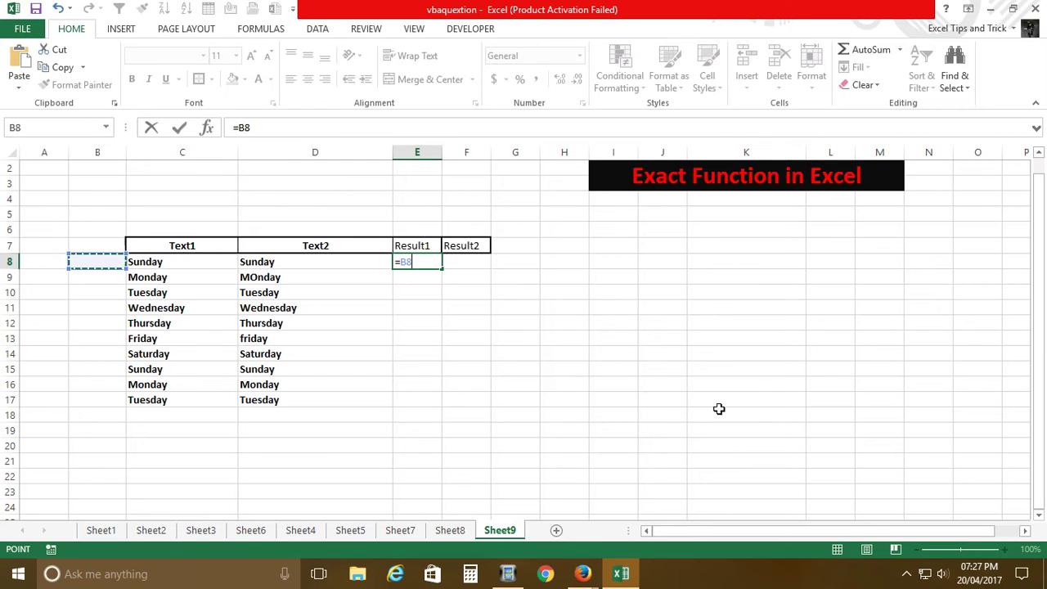
pyautogui.press('Right')
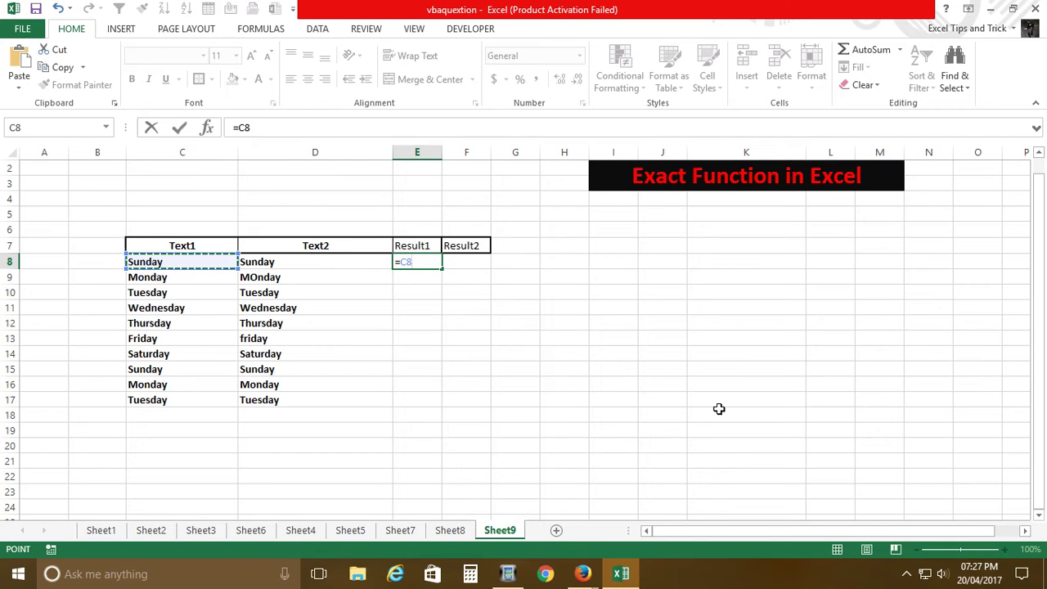
pyautogui.write('=')
pyautogui.press('Left')
pyautogui.press('Return')
pyautogui.press('Up')
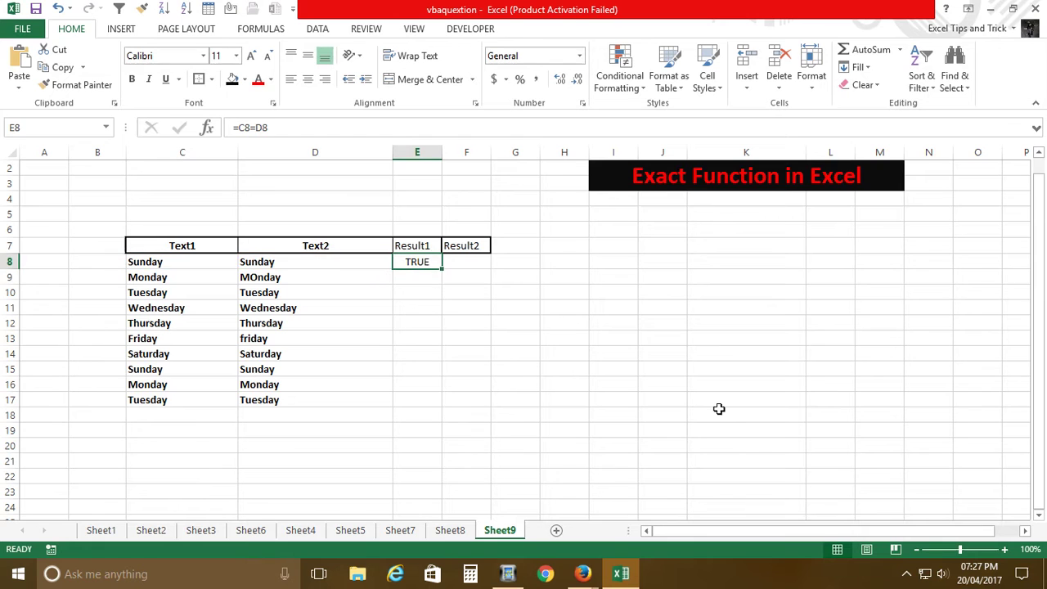
# Fill the comparison formula from E8 down through E17
pyautogui.press('Left')
pyautogui.hotkey('ctrl', 'Down')
pyautogui.press('Right')
pyautogui.hotkey('ctrl', 'shift', 'Up')
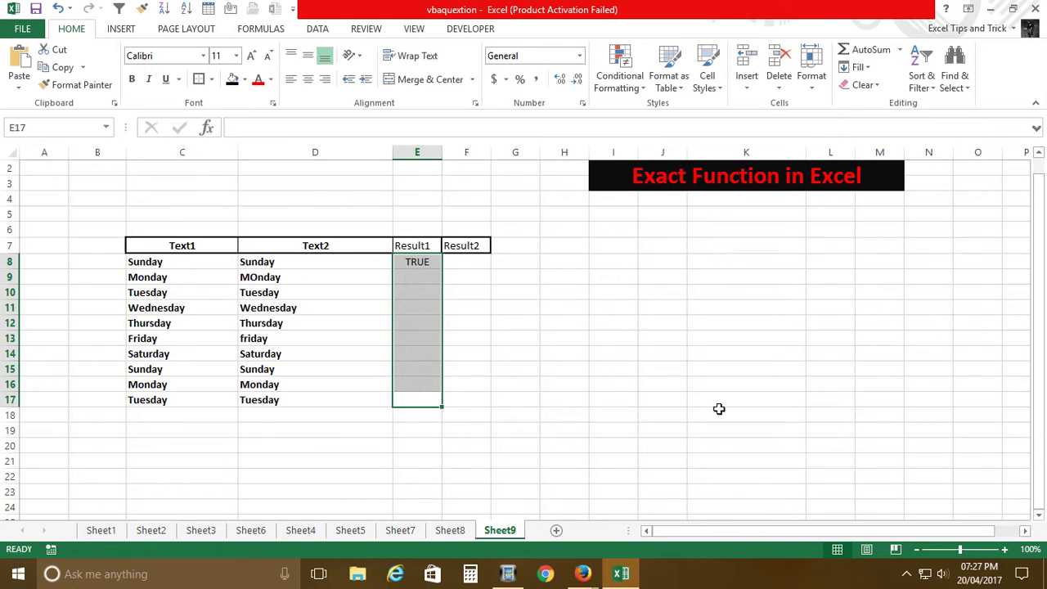
pyautogui.hotkey('ctrl', 'd')
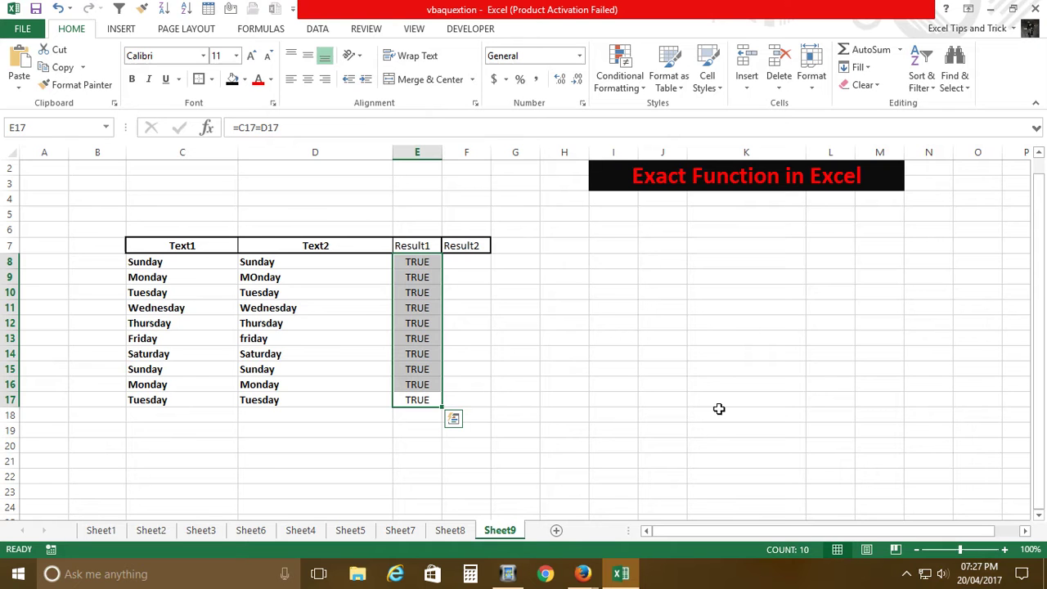
# Enter an EXACT formula in F8 that compares C8 with D8
pyautogui.press('Up')
pyautogui.press('Right')
pyautogui.hotkey('ctrl', 'Up')
pyautogui.press('Down')
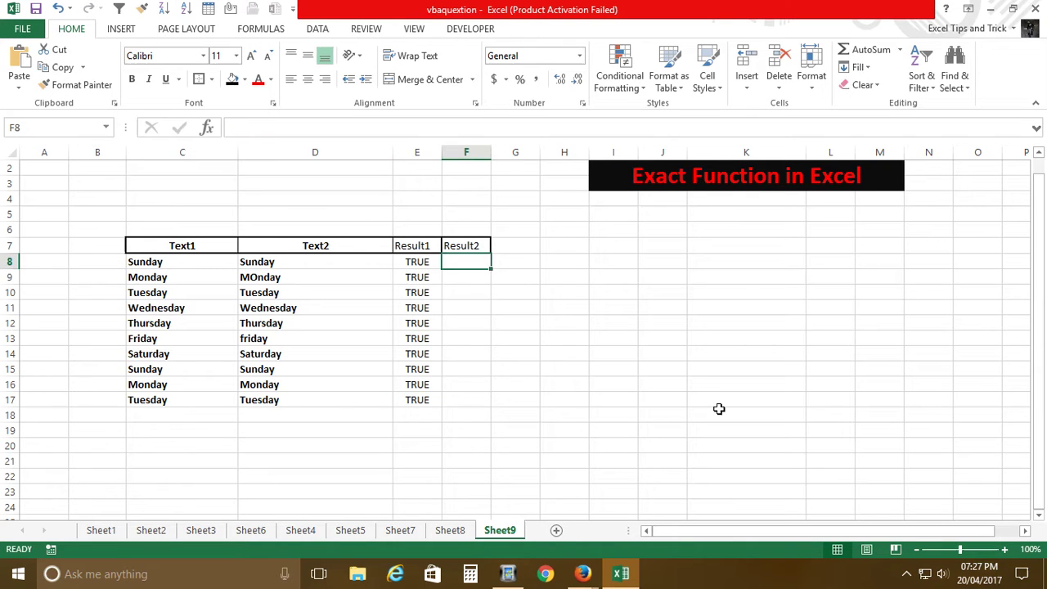
pyautogui.write('=')
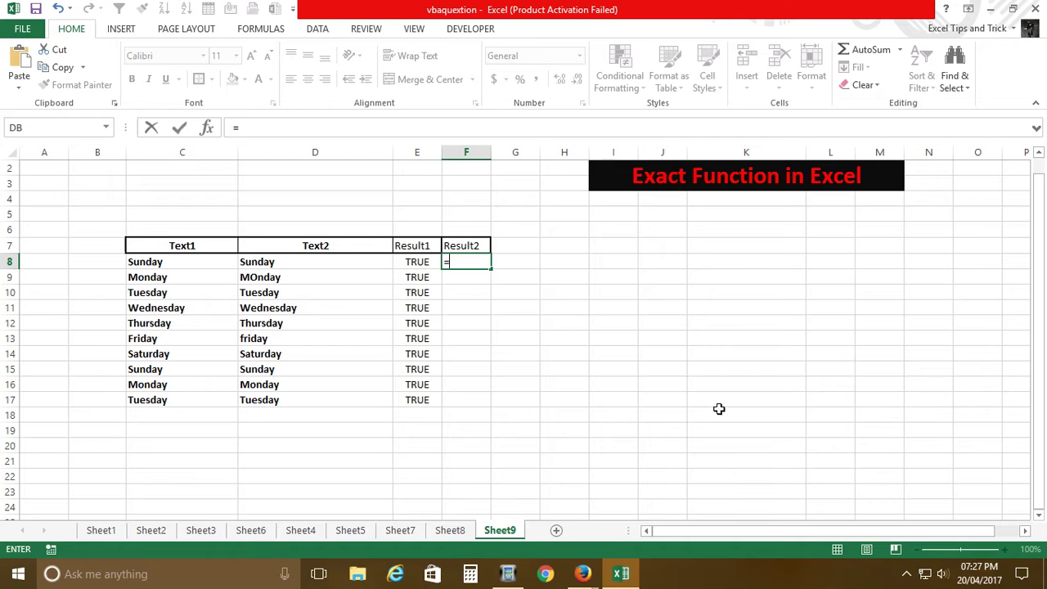
pyautogui.write('Ex')
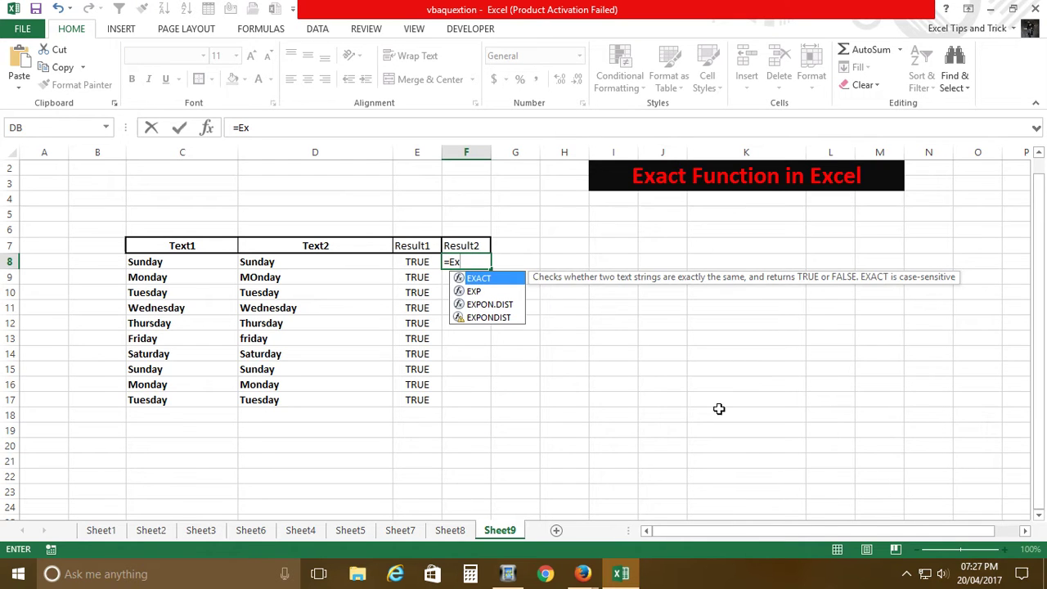
pyautogui.press('Tab')
pyautogui.press('Left')
pyautogui.press('Left')
pyautogui.press('Left')
pyautogui.press('Left')
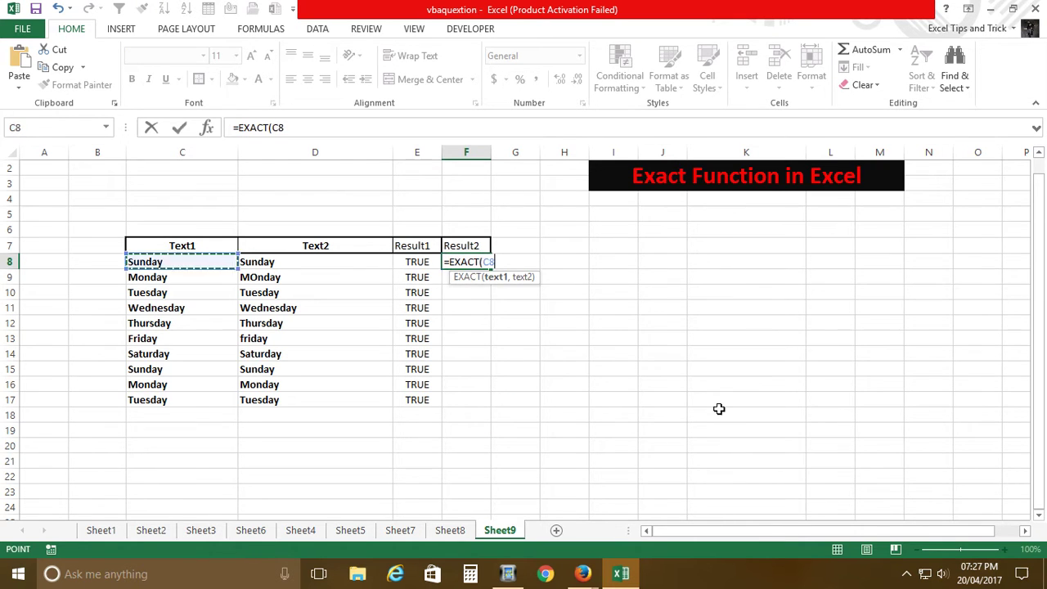
pyautogui.press('Right')
pyautogui.write(',')
pyautogui.press('Left')
pyautogui.press('Left')
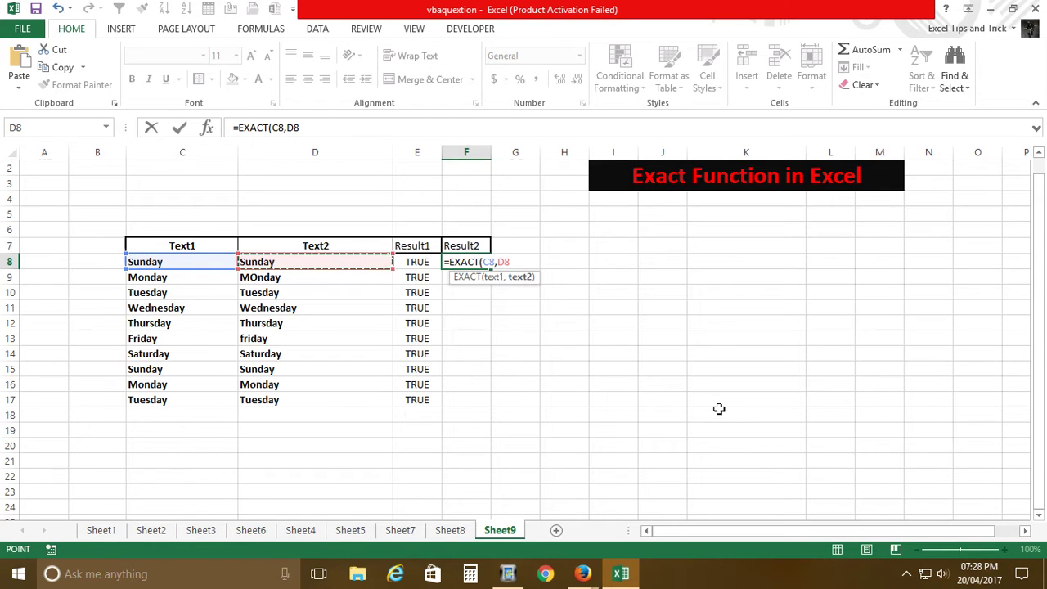
pyautogui.press('Return')
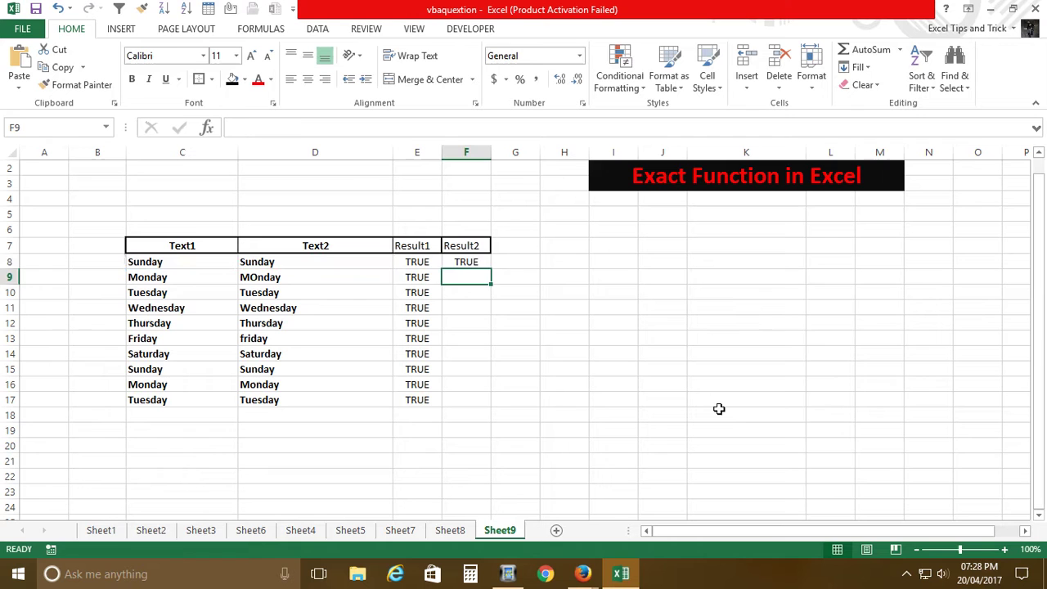
# Fill the EXACT formula from F8 down through F17
pyautogui.press('Up')
pyautogui.press('Left')
pyautogui.hotkey('ctrl', 'Down')
pyautogui.press('Right')
pyautogui.hotkey('ctrl', 'shift', 'Up')
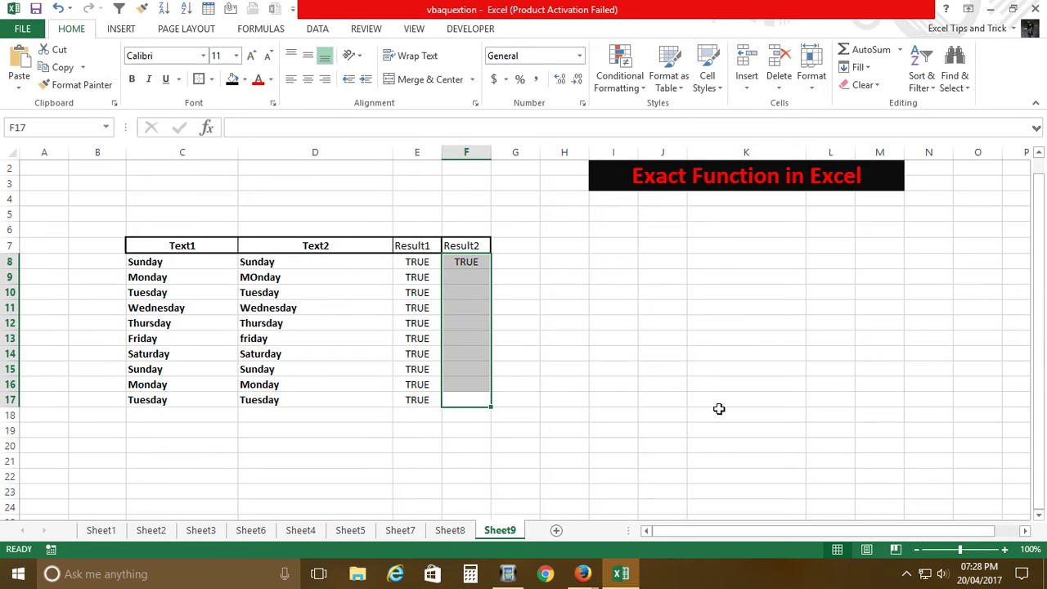
pyautogui.hotkey('ctrl', 'd')
pyautogui.press('Up')
pyautogui.press('Down')
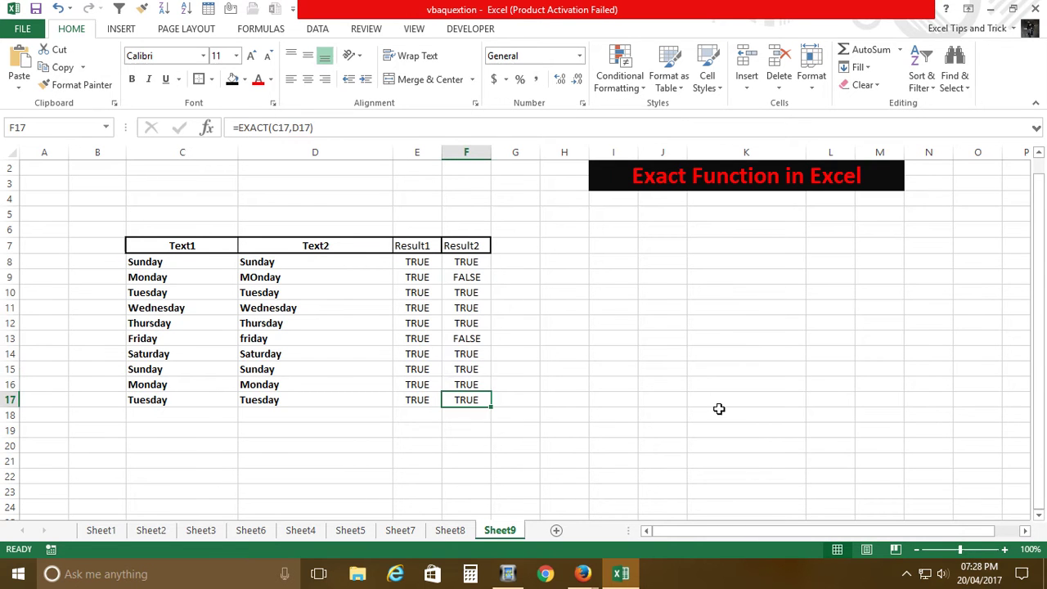
# Make the Result2 cells F13 and F9 bold
pyautogui.press('Up')
pyautogui.press('Up')
pyautogui.press('Up')
pyautogui.press('Up')
pyautogui.hotkey('ctrl', 'b')
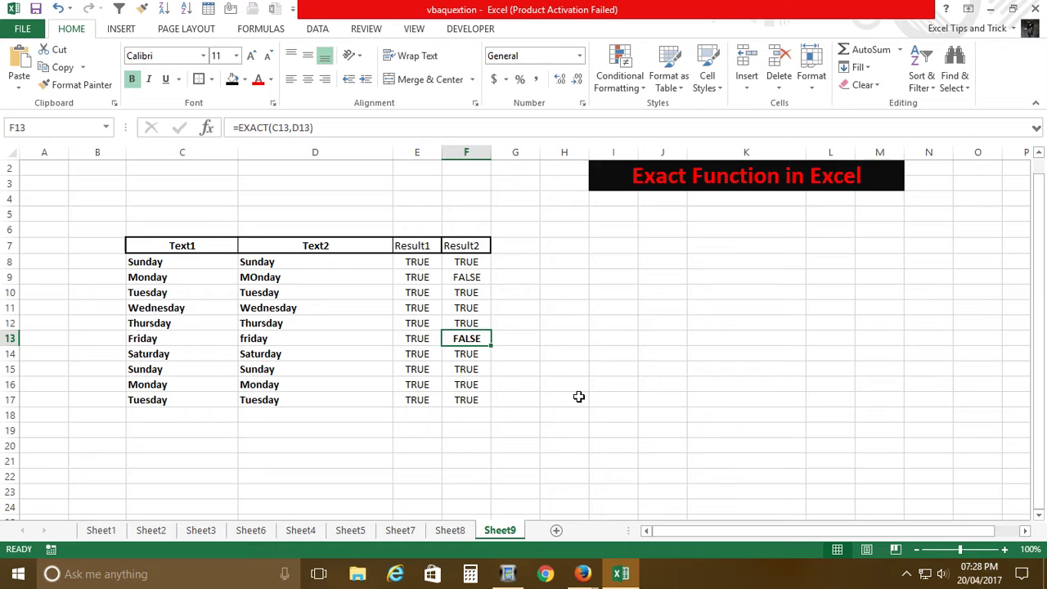
pyautogui.click(477, 277)
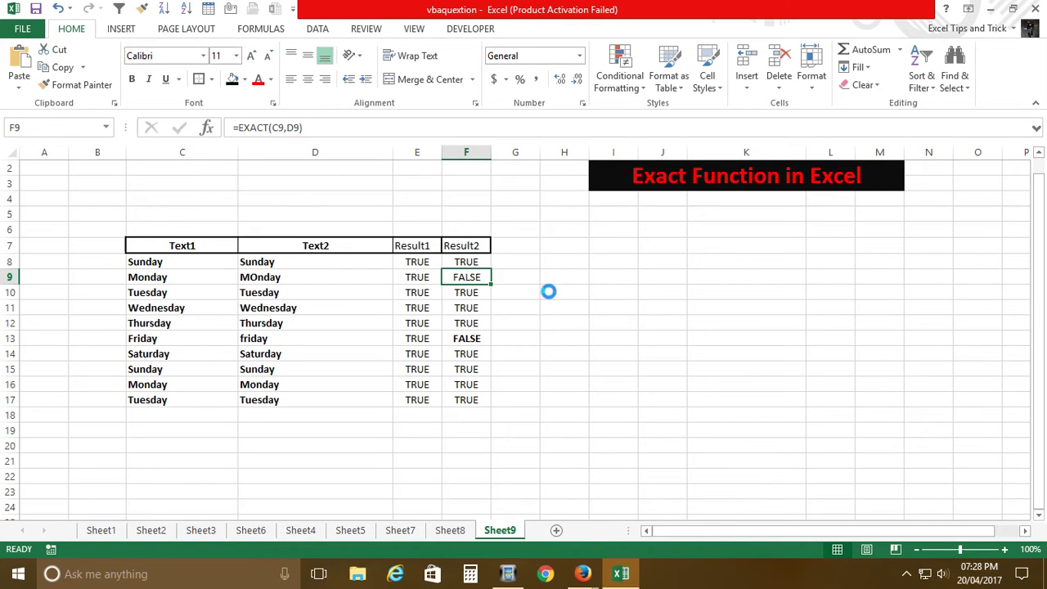
pyautogui.hotkey('ctrl', 'b')
# Examine the Monday and Friday rows, comparing their Text1 and Text2 entries with the Result1 and Result2 formulas
pyautogui.click(188, 278)
pyautogui.hotkey('shift', 'space')
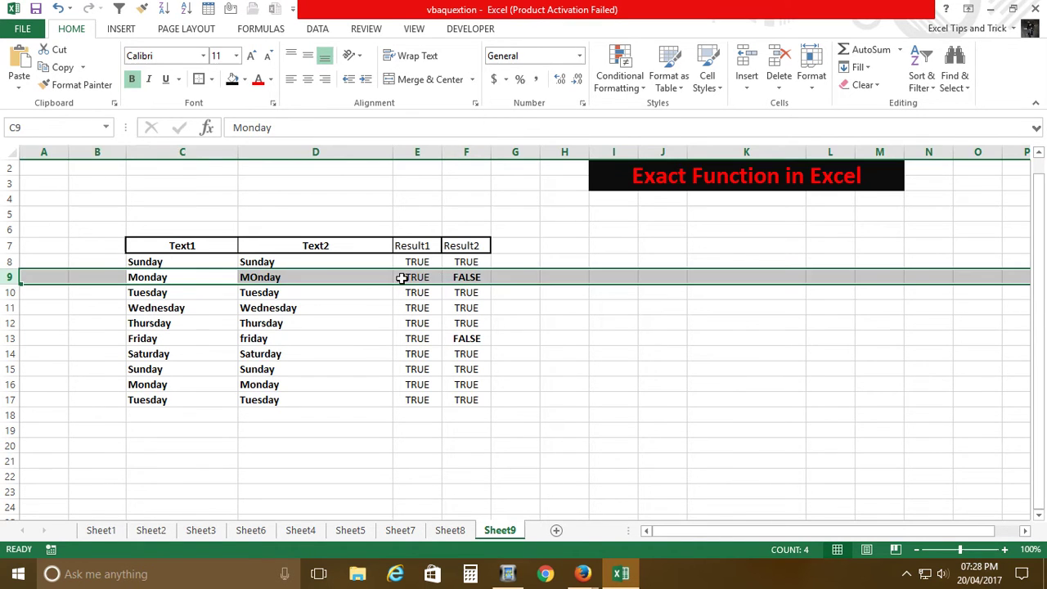
pyautogui.click(278, 281)
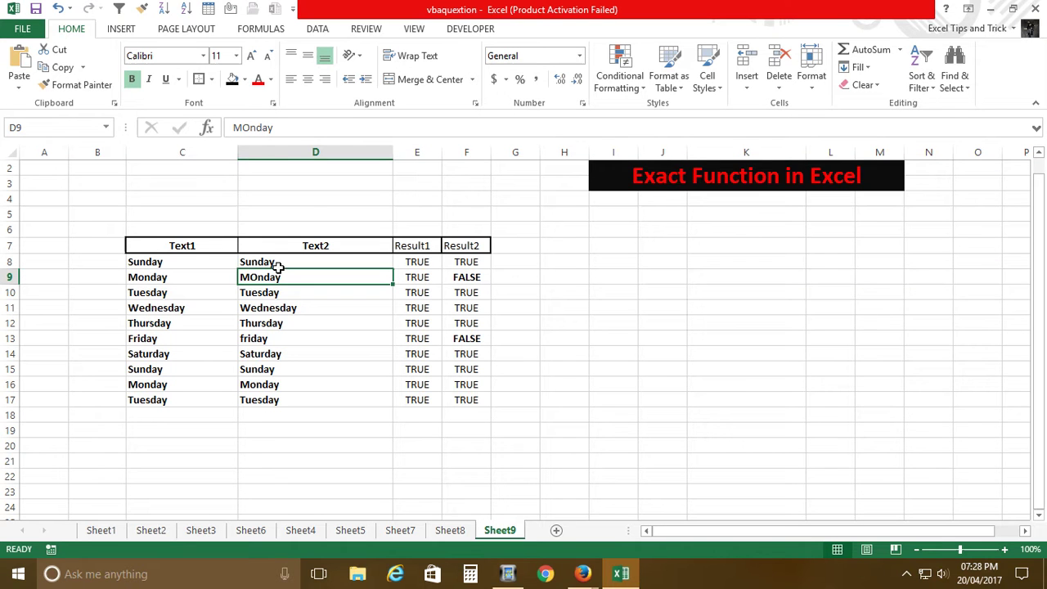
pyautogui.click(260, 340)
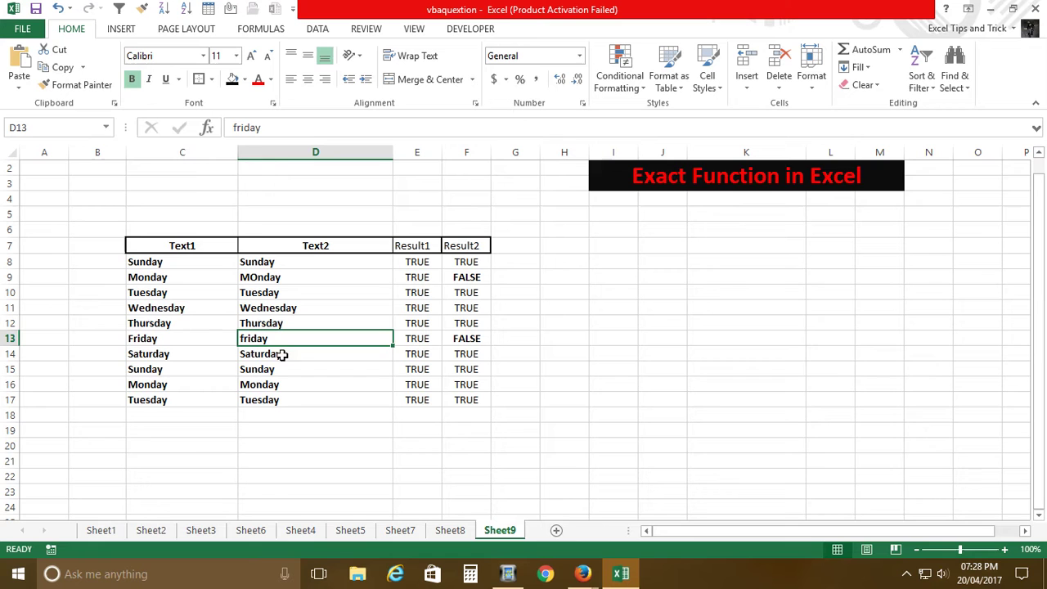
pyautogui.click(168, 340)
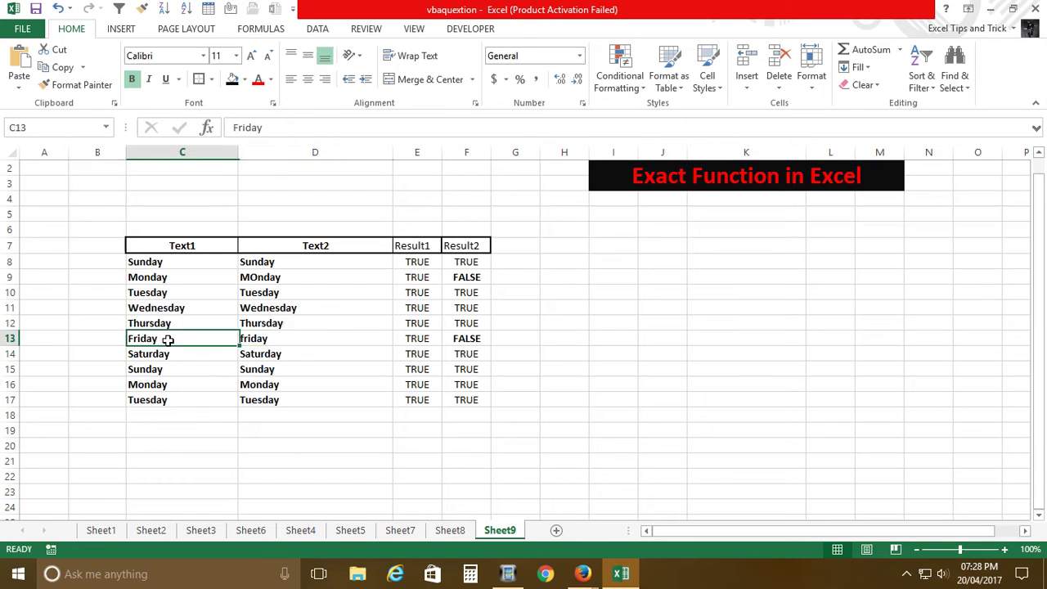
pyautogui.click(261, 340)
pyautogui.click(465, 339)
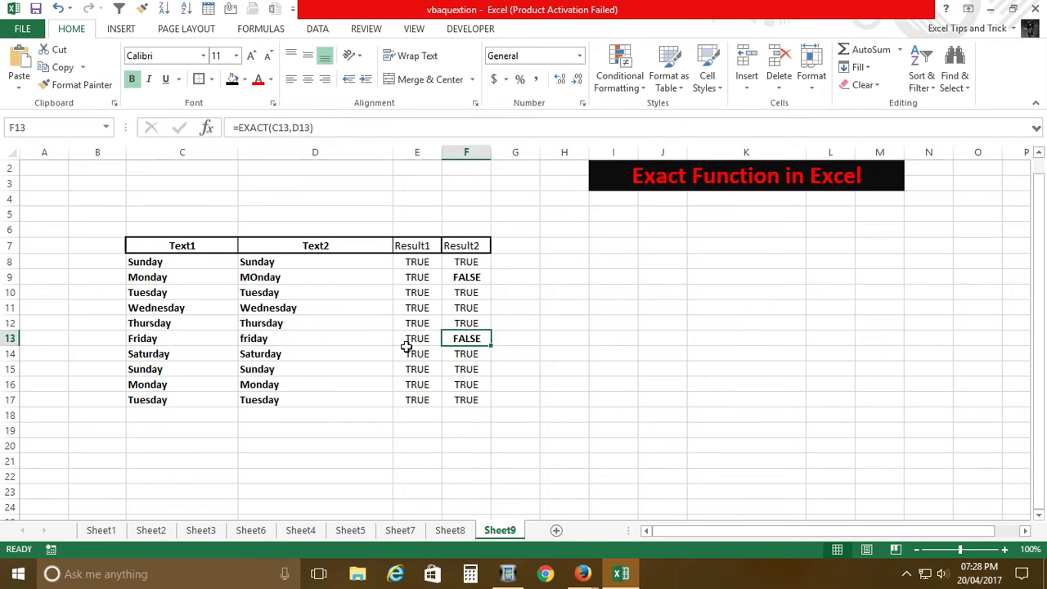
pyautogui.click(431, 353)
pyautogui.click(433, 337)
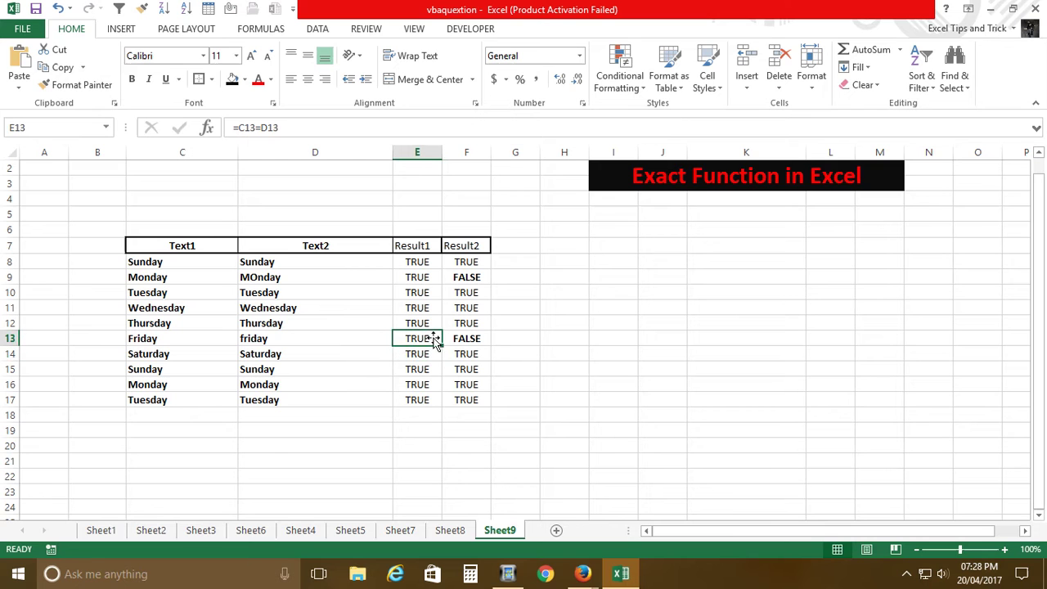
pyautogui.click(417, 276)
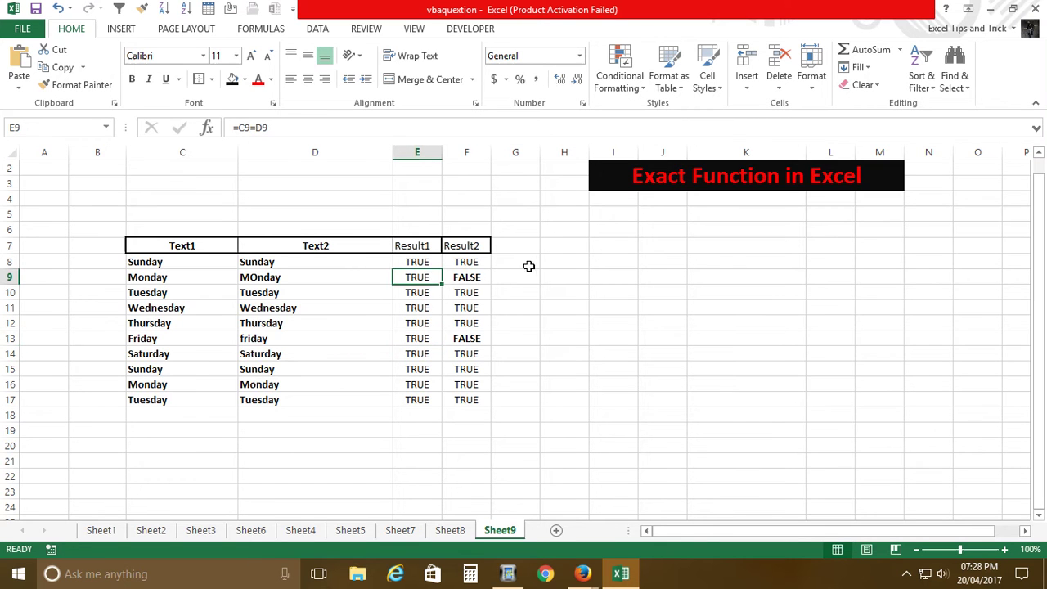
pyautogui.click(418, 264)
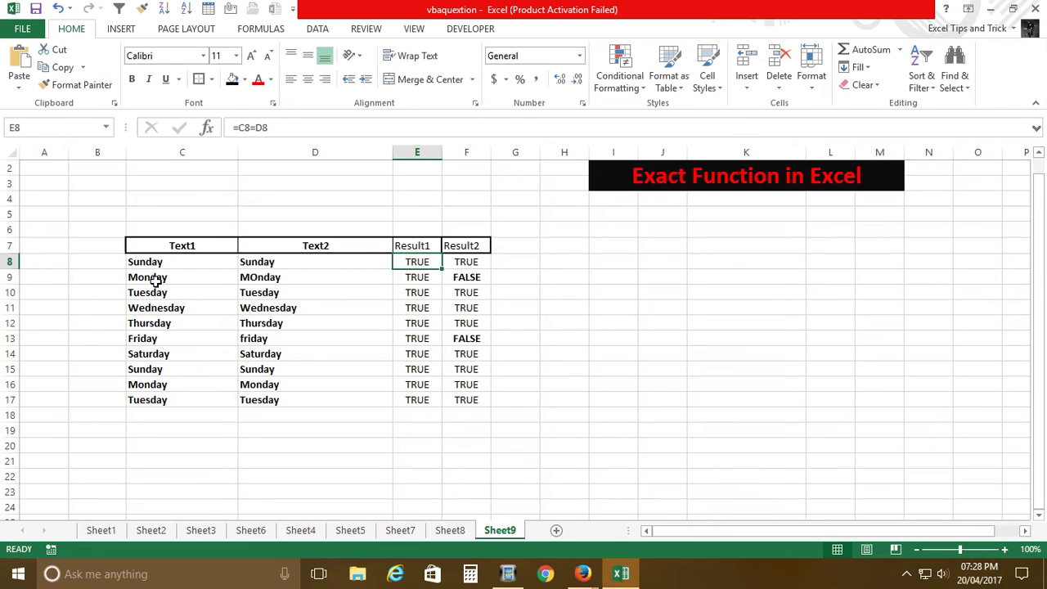
pyautogui.click(431, 404)
pyautogui.click(418, 339)
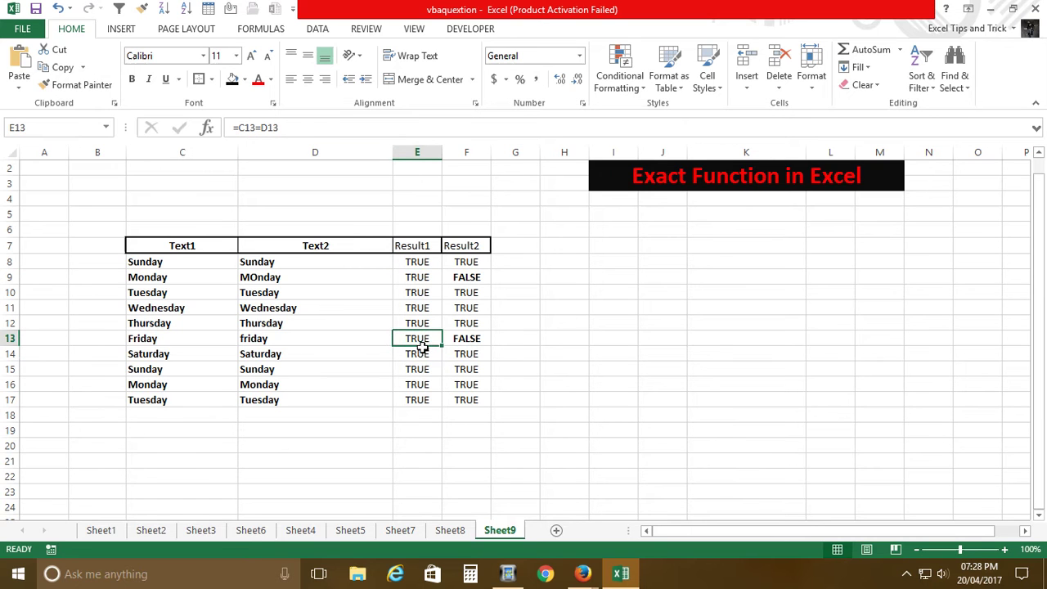
pyautogui.moveTo(157, 267); pyautogui.dragTo(315, 398)
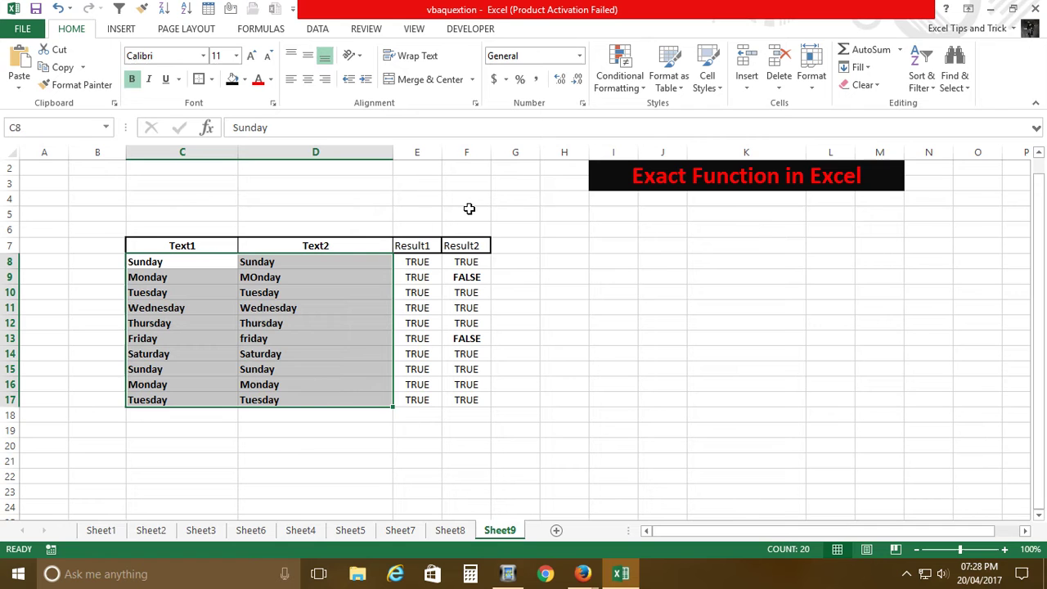
# Change the header in F7 to Exact
pyautogui.click(466, 247)
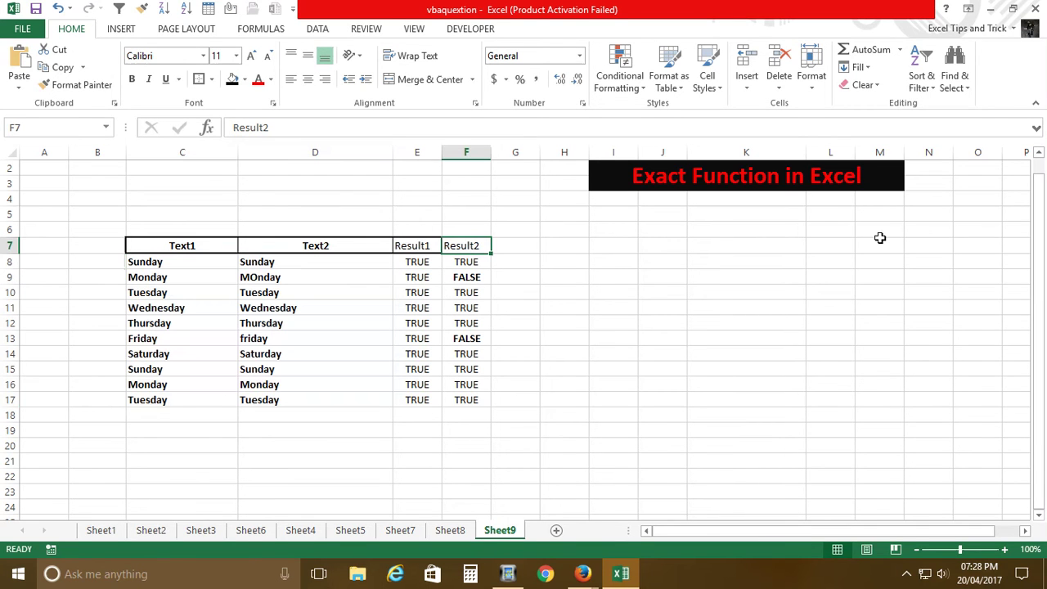
pyautogui.write('Exact')
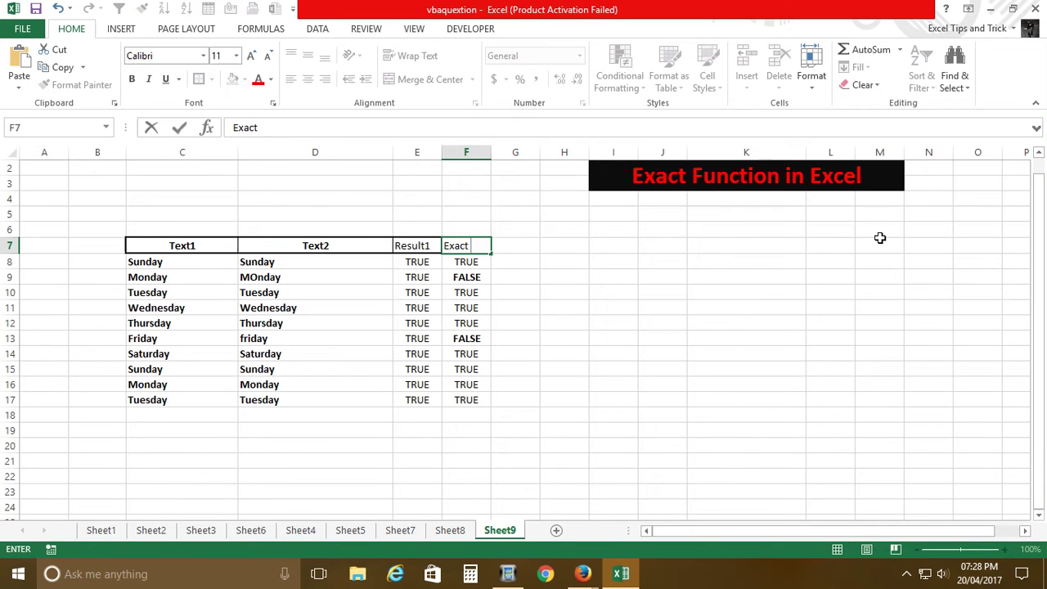
pyautogui.press('Return')
pyautogui.press('Up')
pyautogui.press('Down')
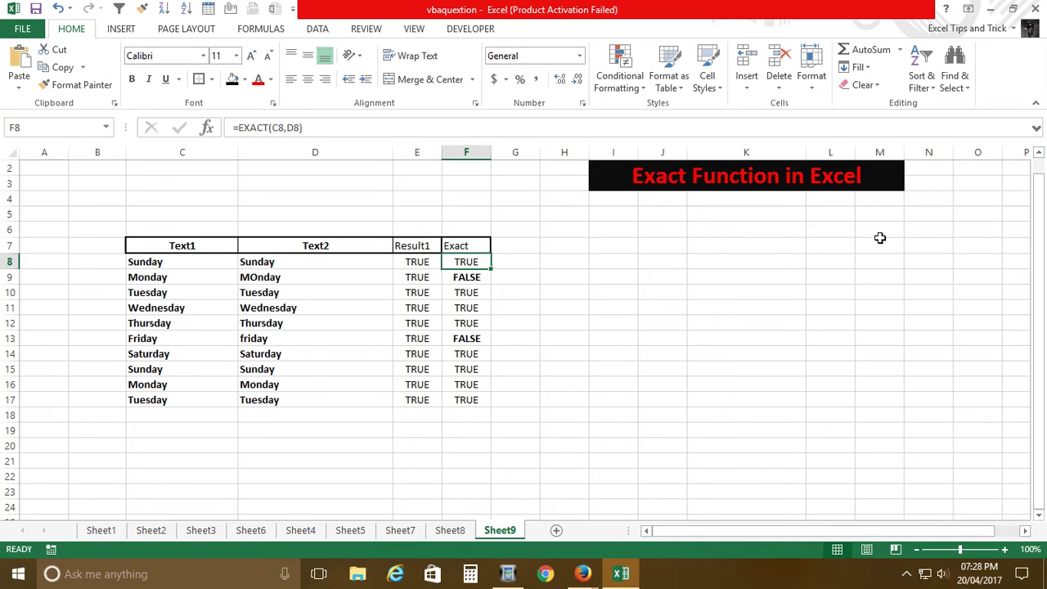
# Apply borders around all cells of the table body in C8:F17
pyautogui.hotkey('shift', 'space')
pyautogui.press('Left')
pyautogui.press('Left')
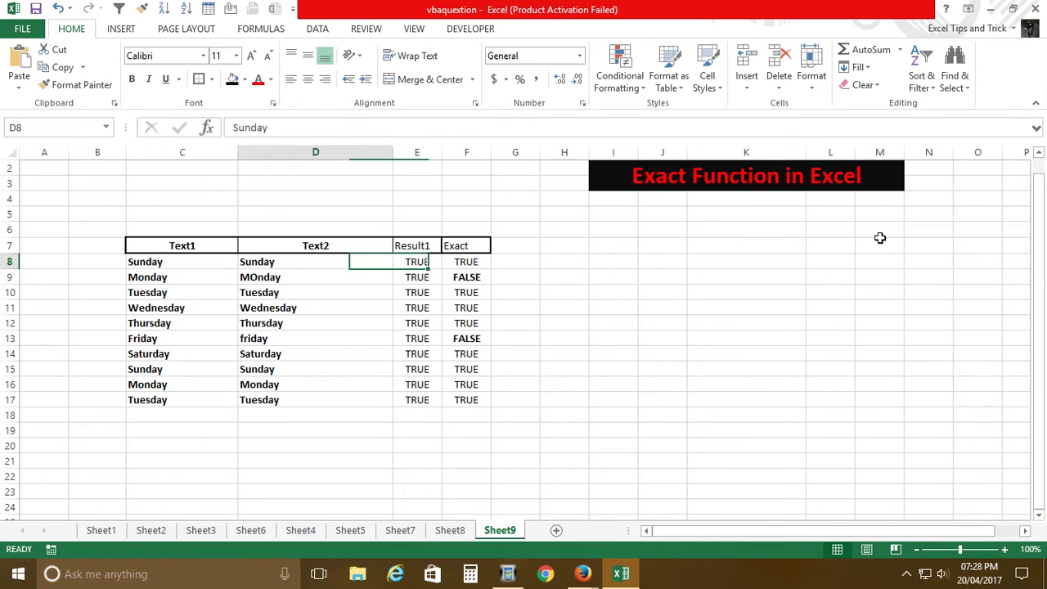
pyautogui.press('Left')
pyautogui.press('Left')
pyautogui.press('Right')
pyautogui.hotkey('shift', 'Right')
pyautogui.hotkey('shift', 'Right')
pyautogui.hotkey('shift', 'Right')
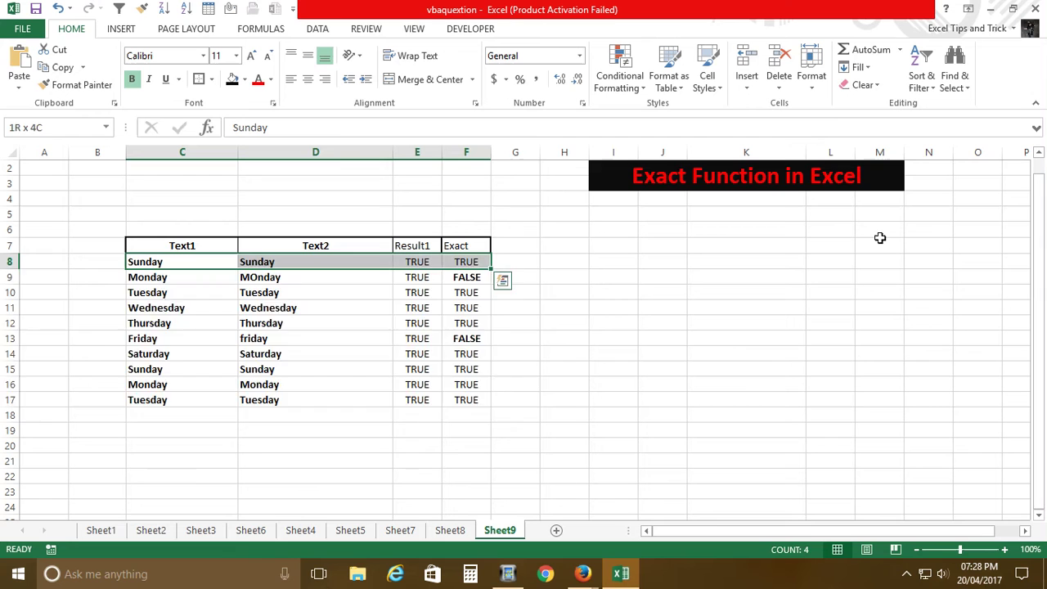
pyautogui.hotkey('ctrl', 'shift', 'Down')
pyautogui.press('BackSpace')
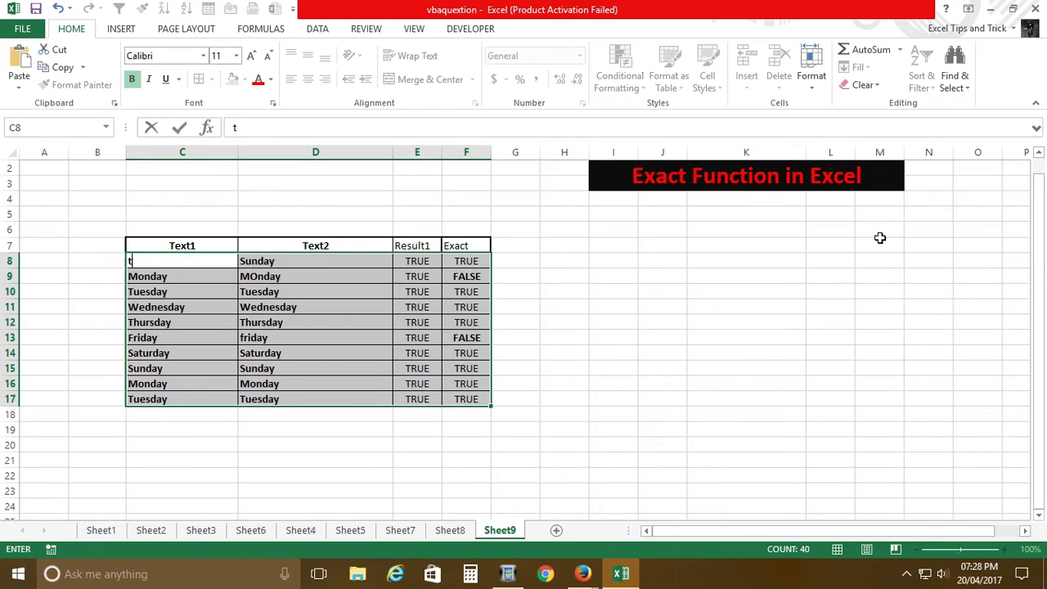
pyautogui.press('Escape')
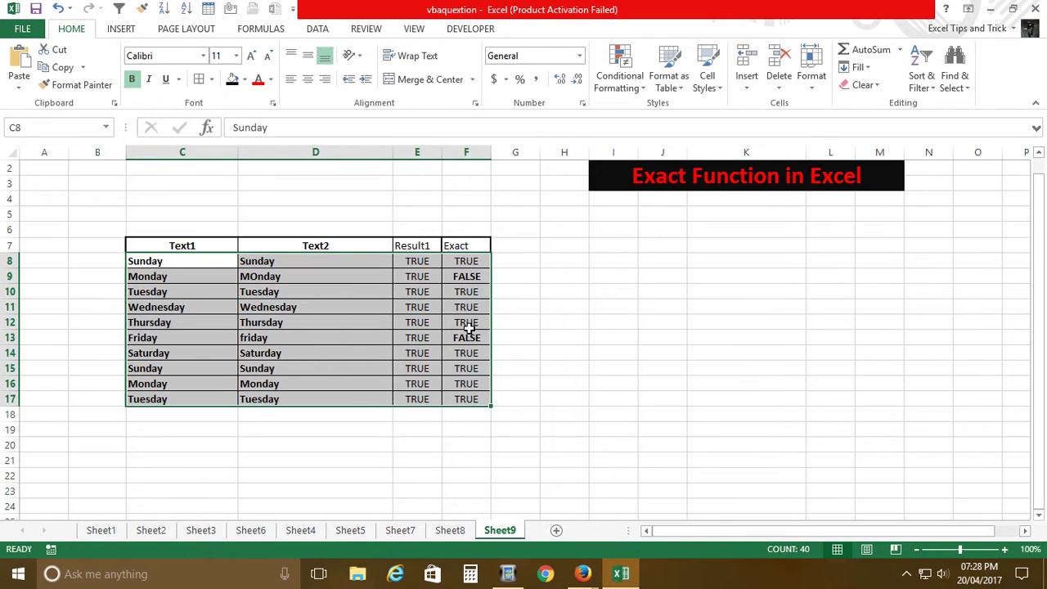
# Examine the equals-operator formula in E8 and the EXACT formula in F8
pyautogui.click(421, 263)
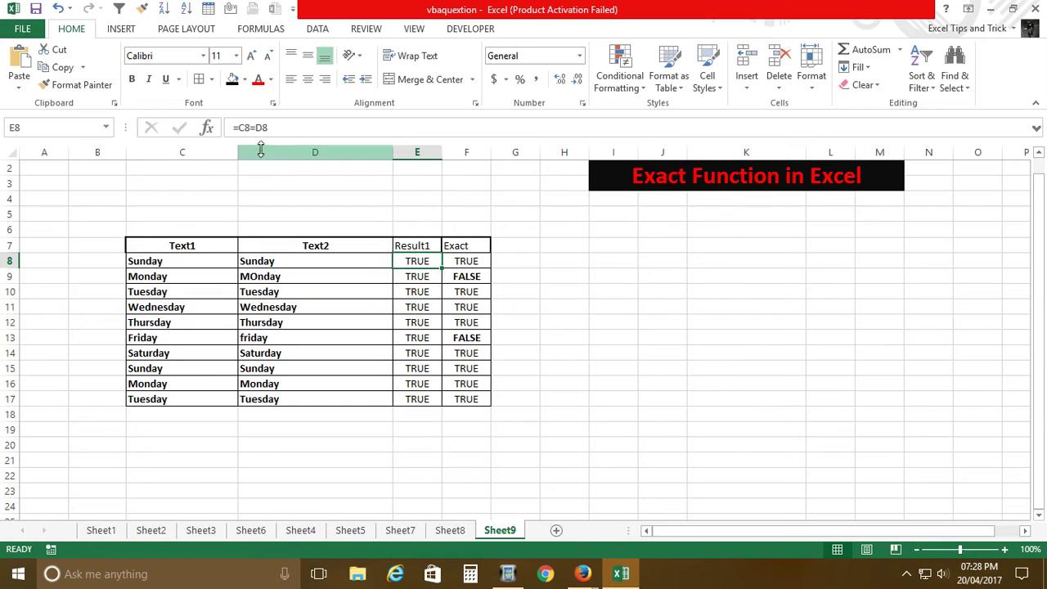
pyautogui.click(478, 264)
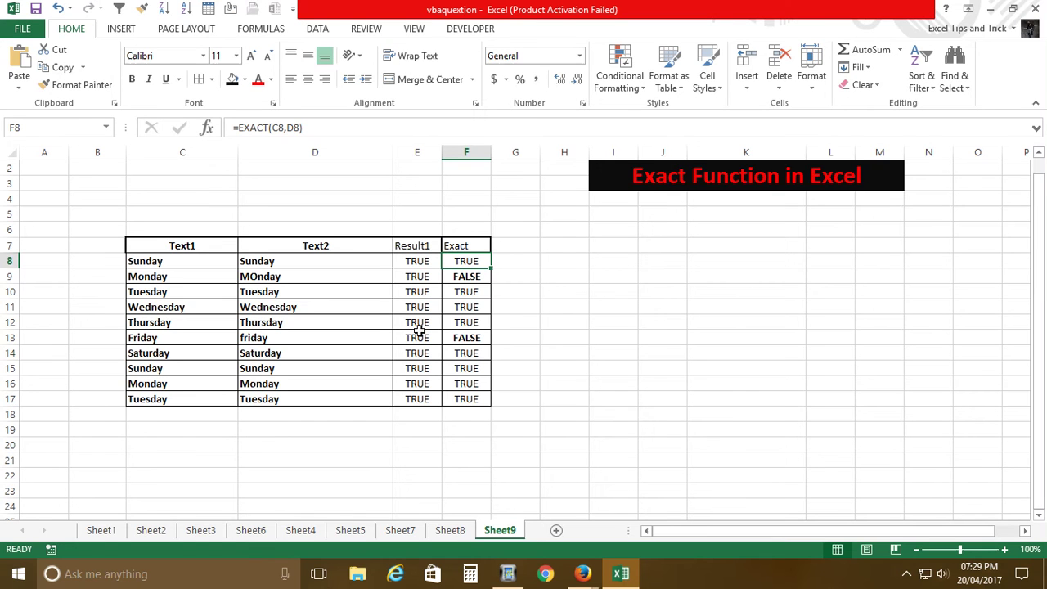
pyautogui.click(577, 308)
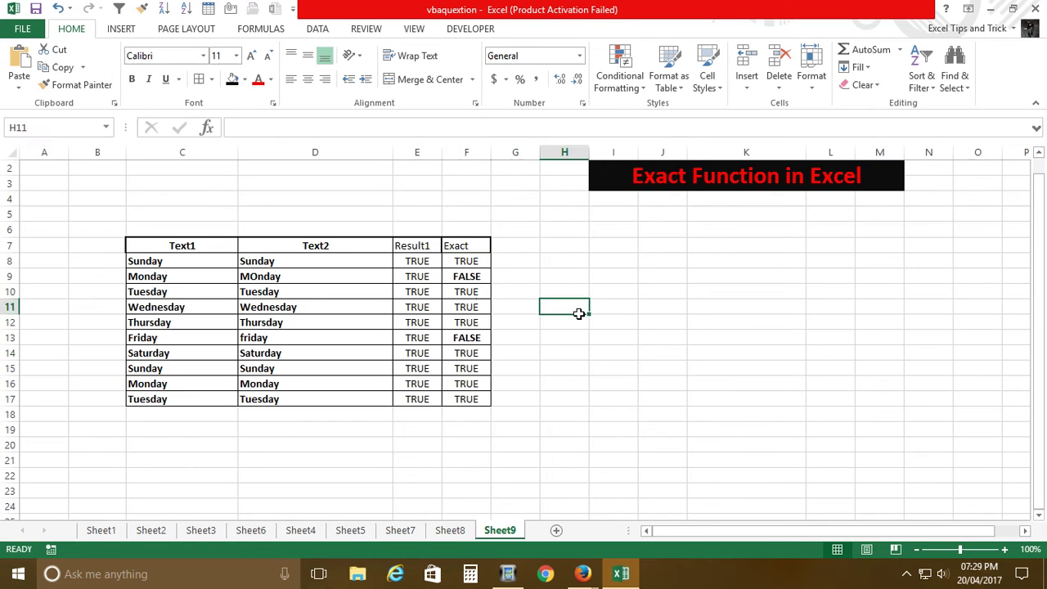